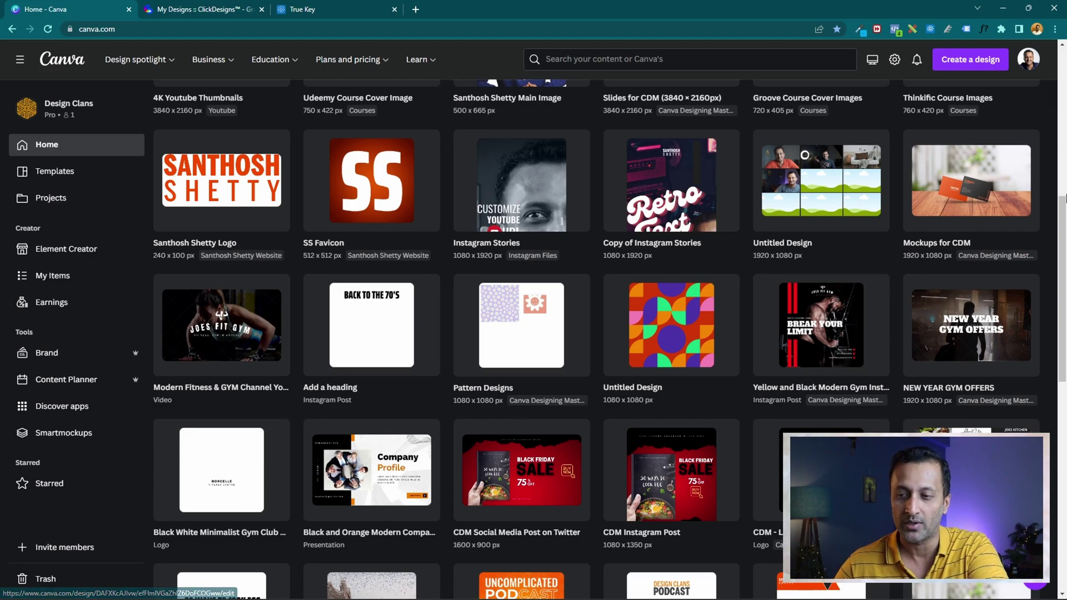
Look over the home page's suggested and recent designs and the list of design types that can be created.
scroll(750, 348, up, 8)
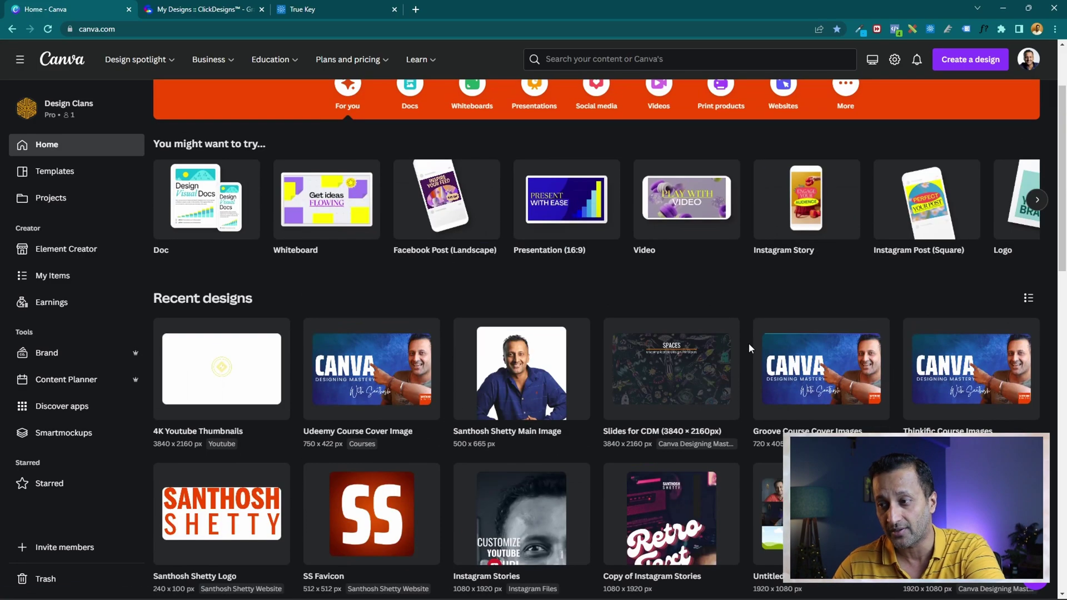
scroll(749, 349, down, 3)
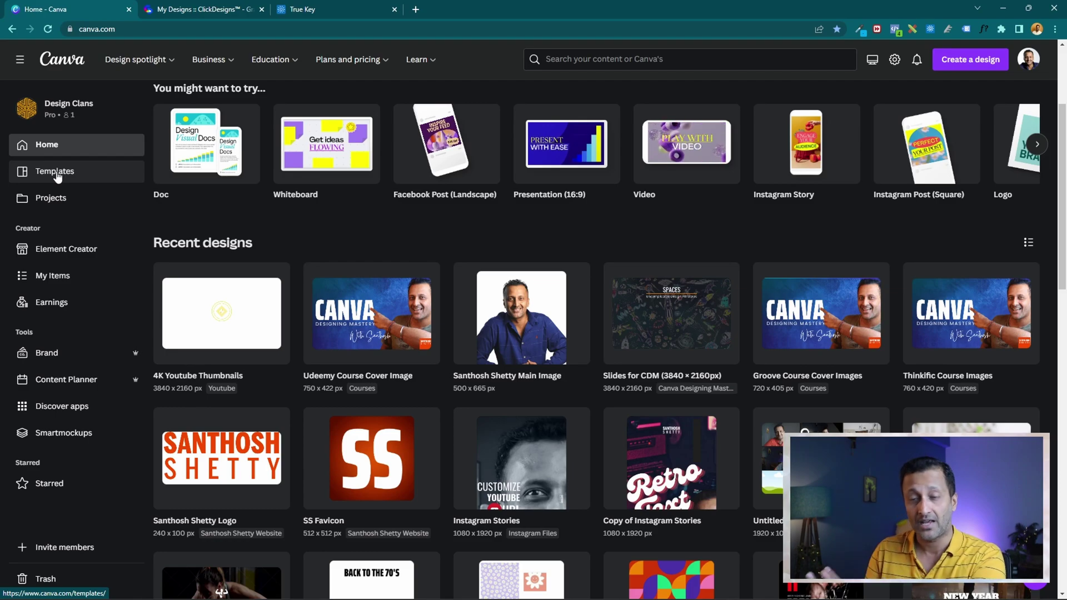
click(970, 60)
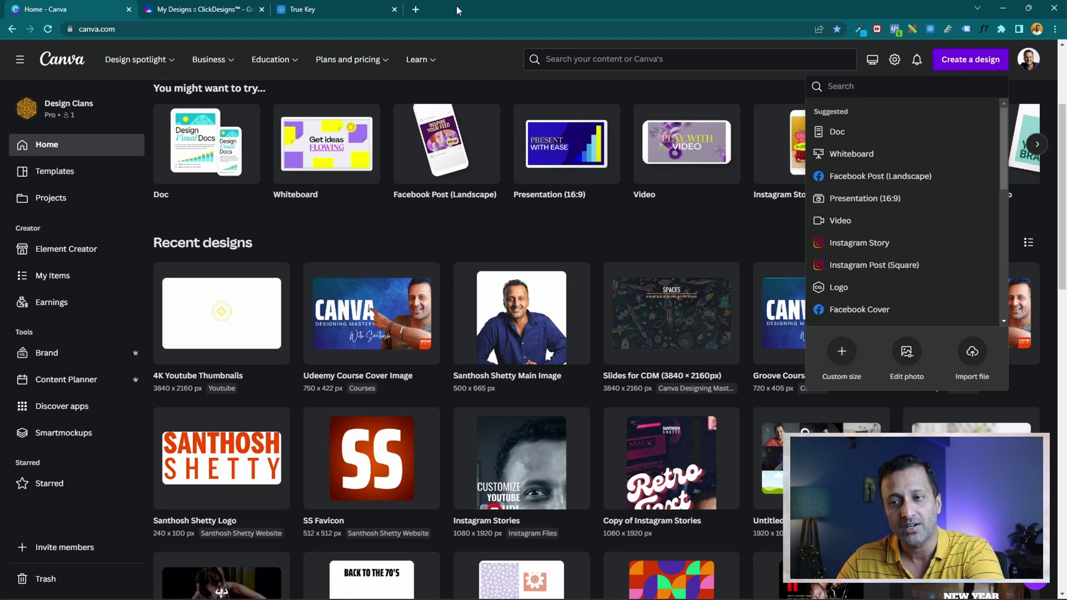
Open the Presentation templates within the Business template category.
click(54, 171)
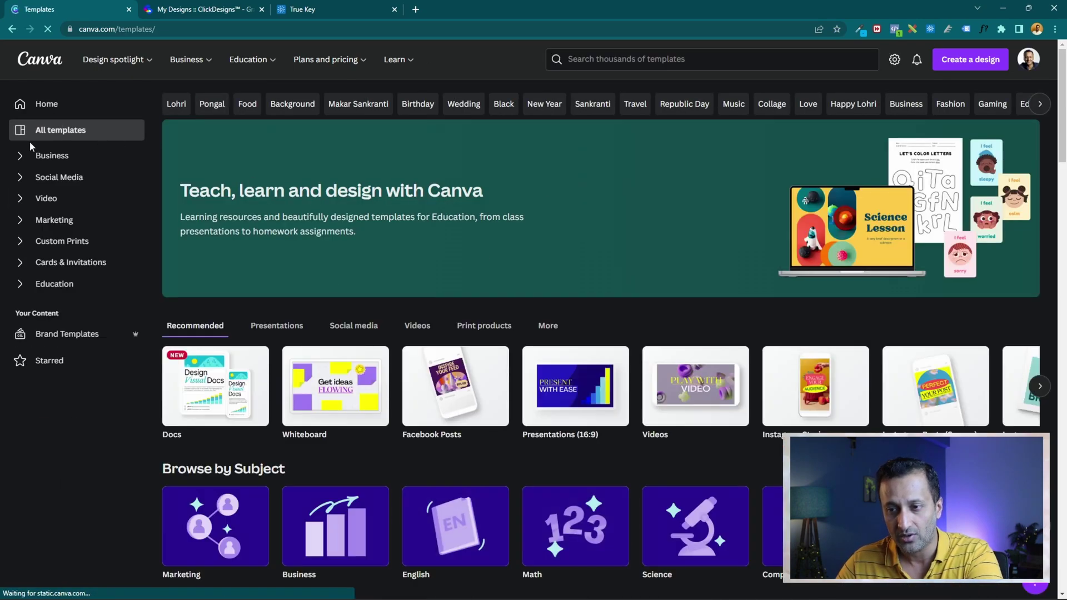
click(22, 157)
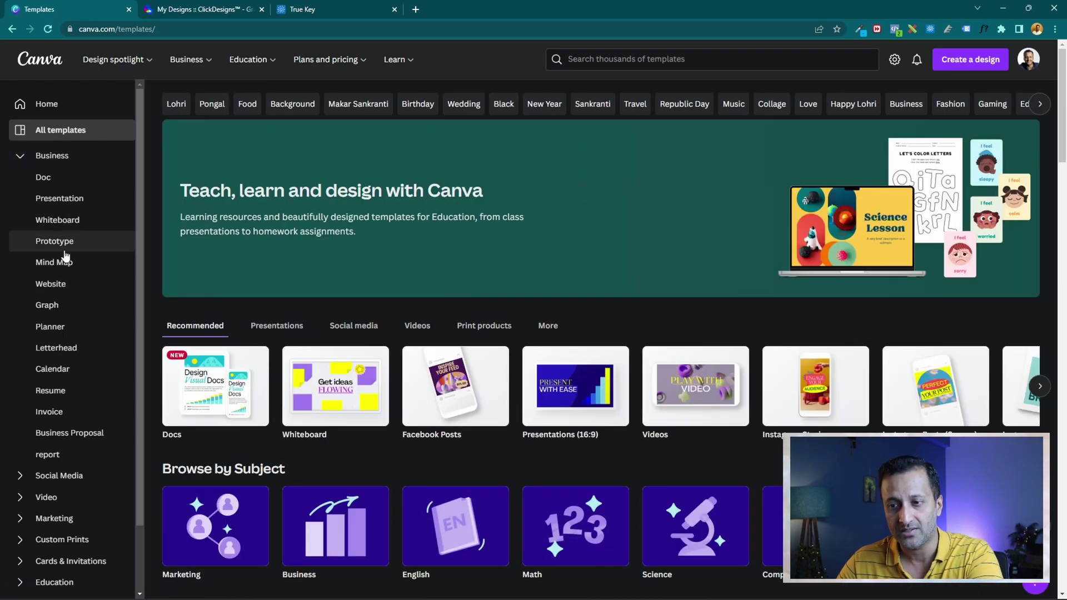
click(56, 206)
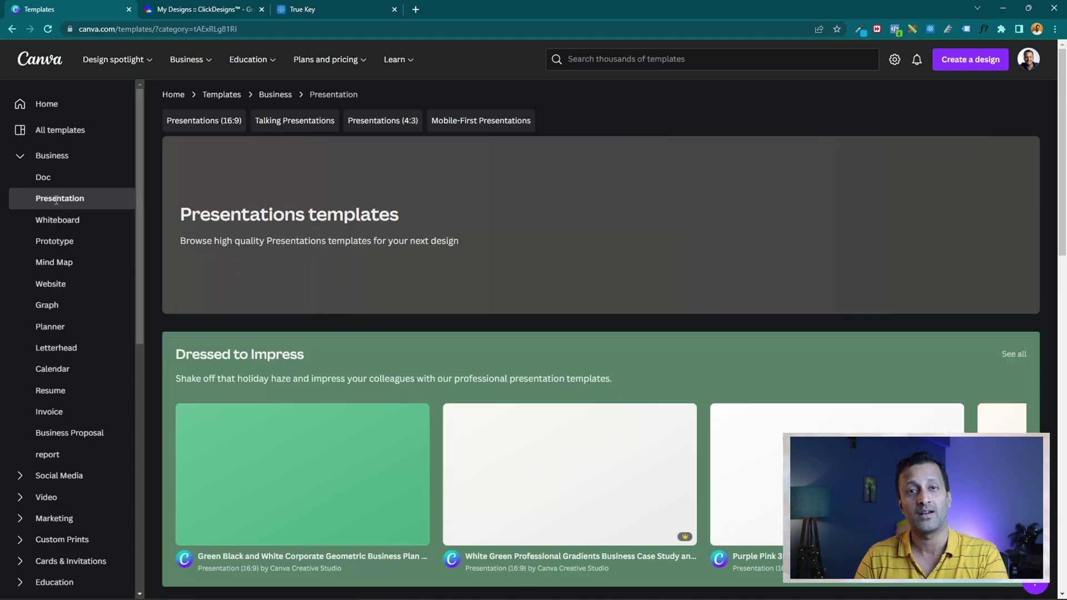
Browse the presentation templates, check what the PRO mark on the Strategy Deck template means, and look over the other template categories.
scroll(348, 200, down, 7)
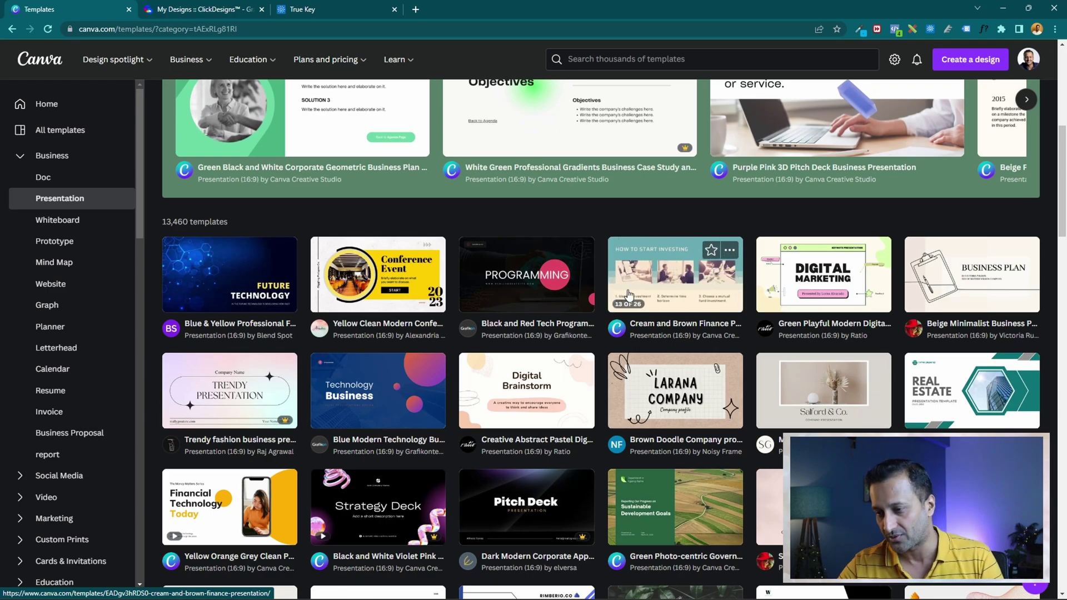
scroll(630, 295, down, 3)
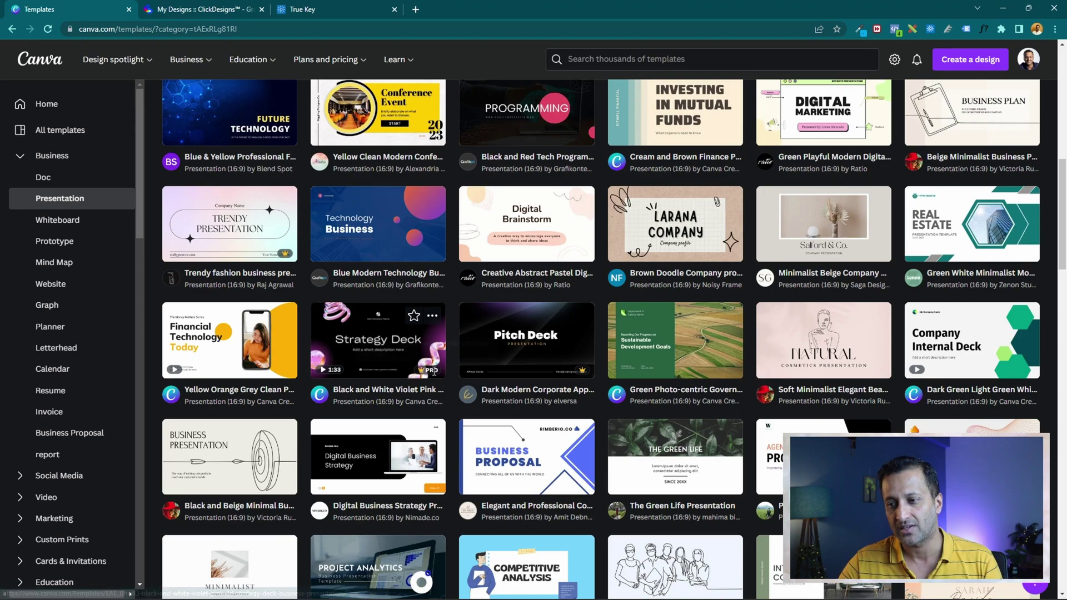
mouse_move(422, 376)
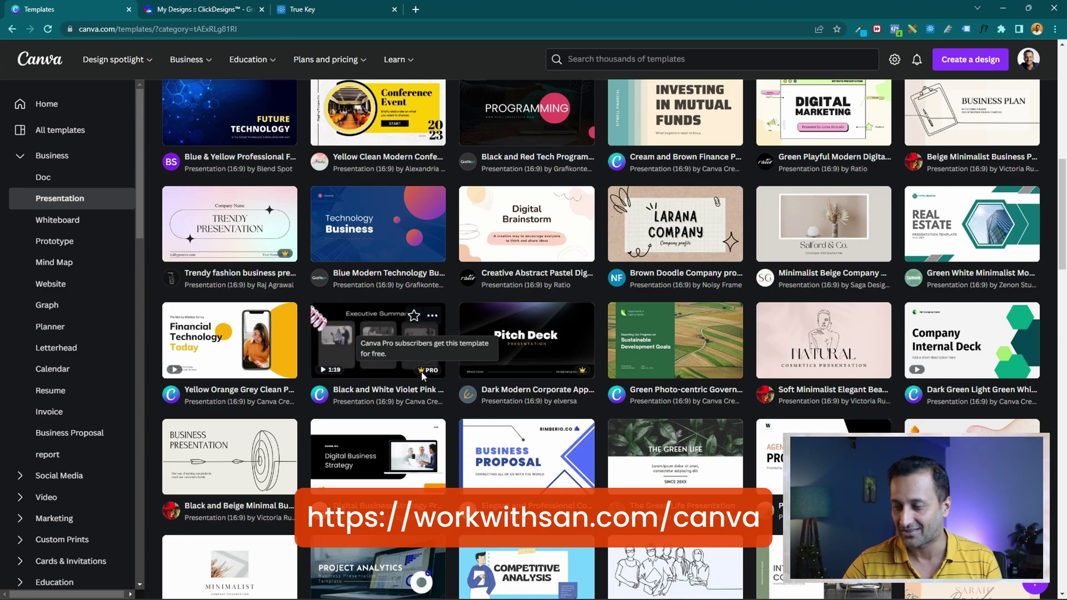
scroll(334, 345, down, 2)
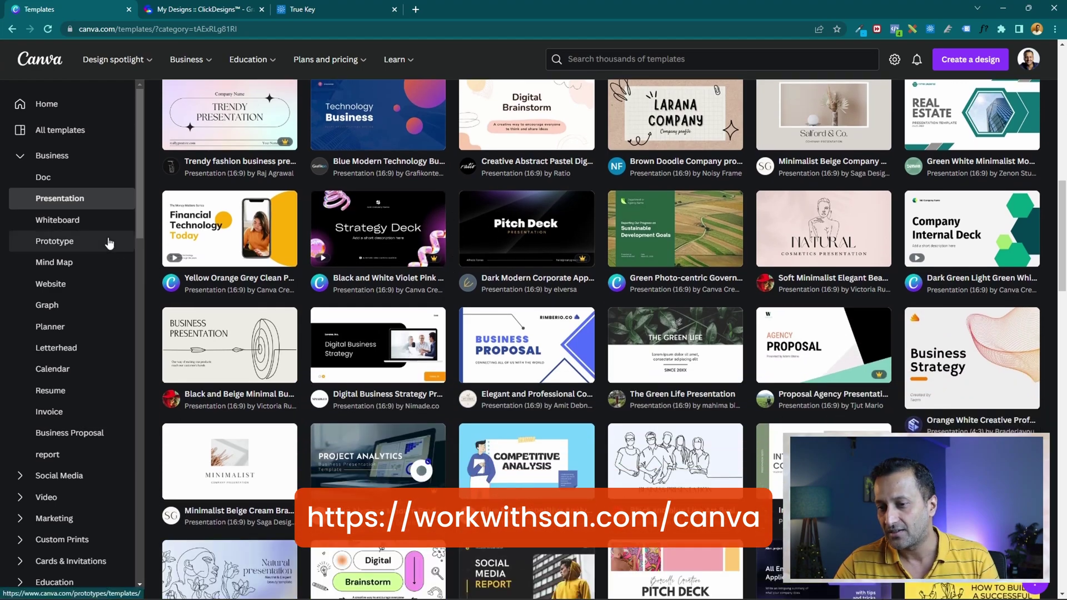
scroll(103, 256, down, 4)
scroll(102, 500, up, 5)
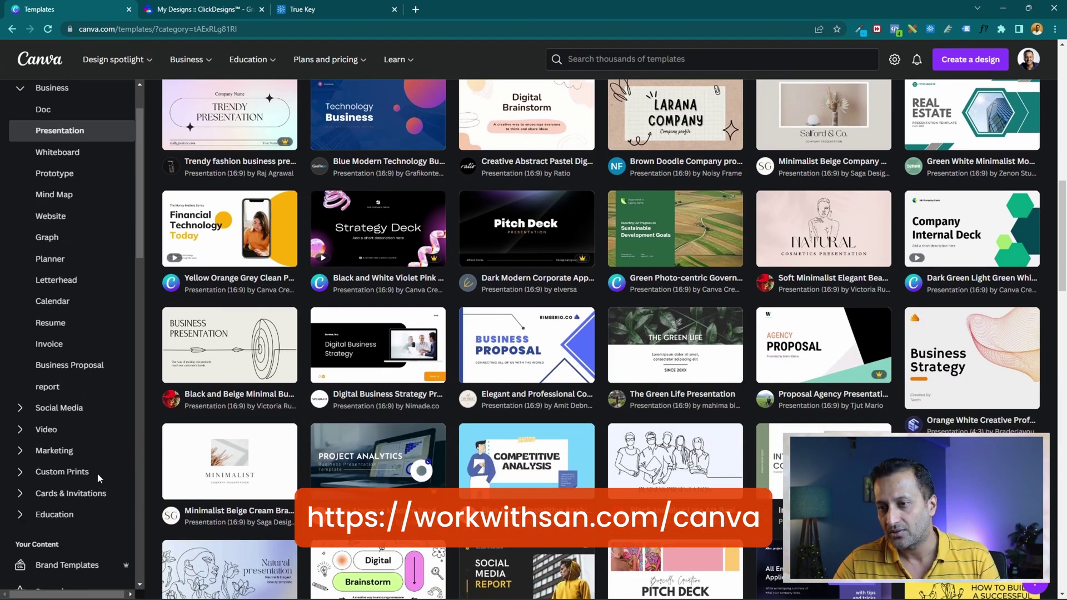
scroll(96, 462, up, 1)
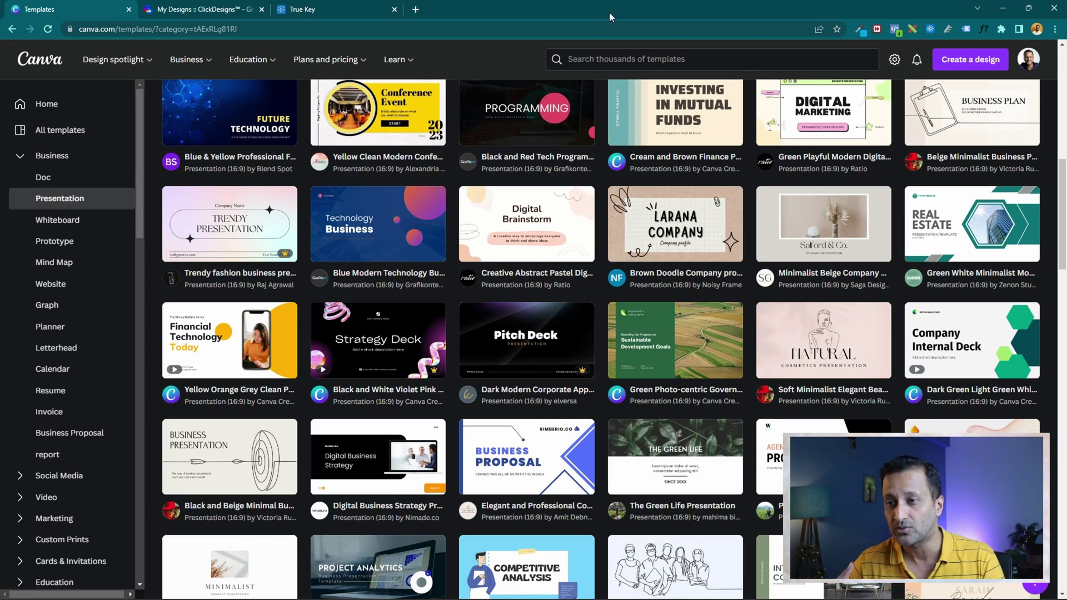
Create a blank Instagram Post (Square) design.
click(984, 65)
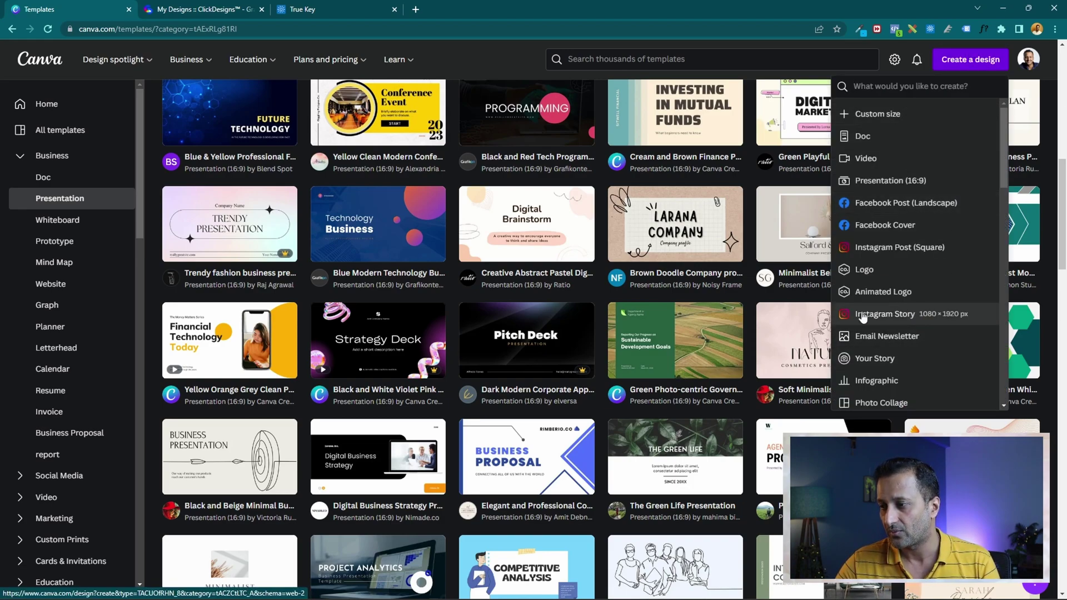
click(912, 252)
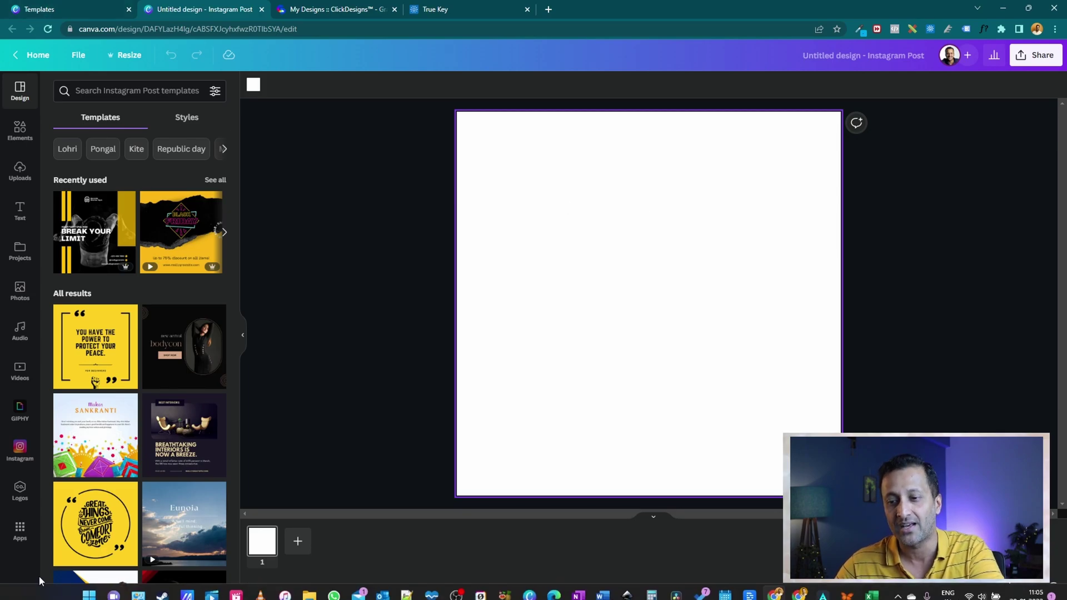
Look up the suggested element term Frame, view its graphics and photos results, and clear the search.
click(25, 131)
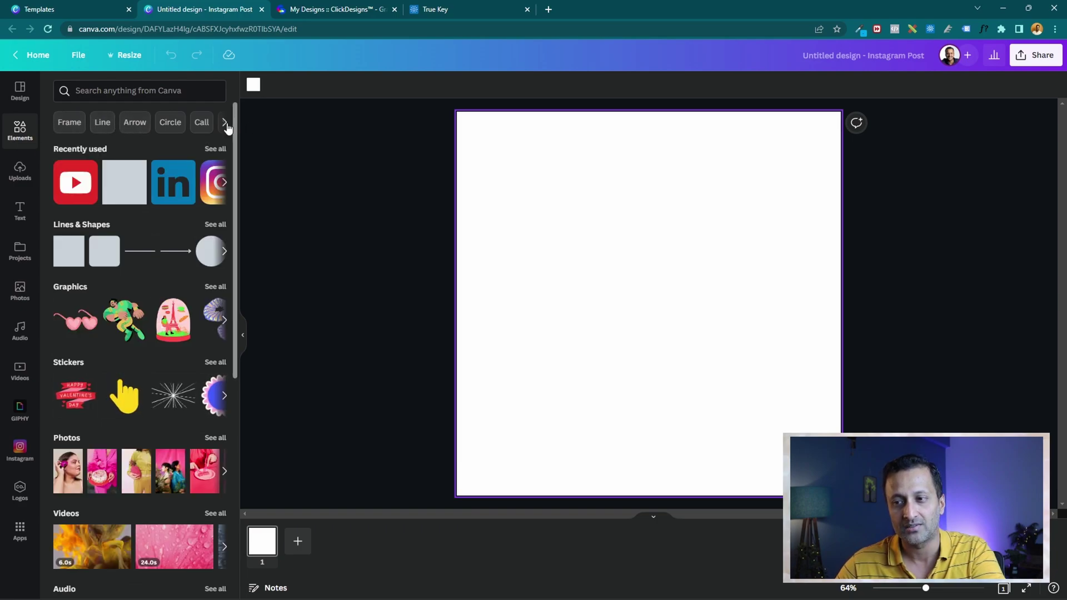
click(70, 123)
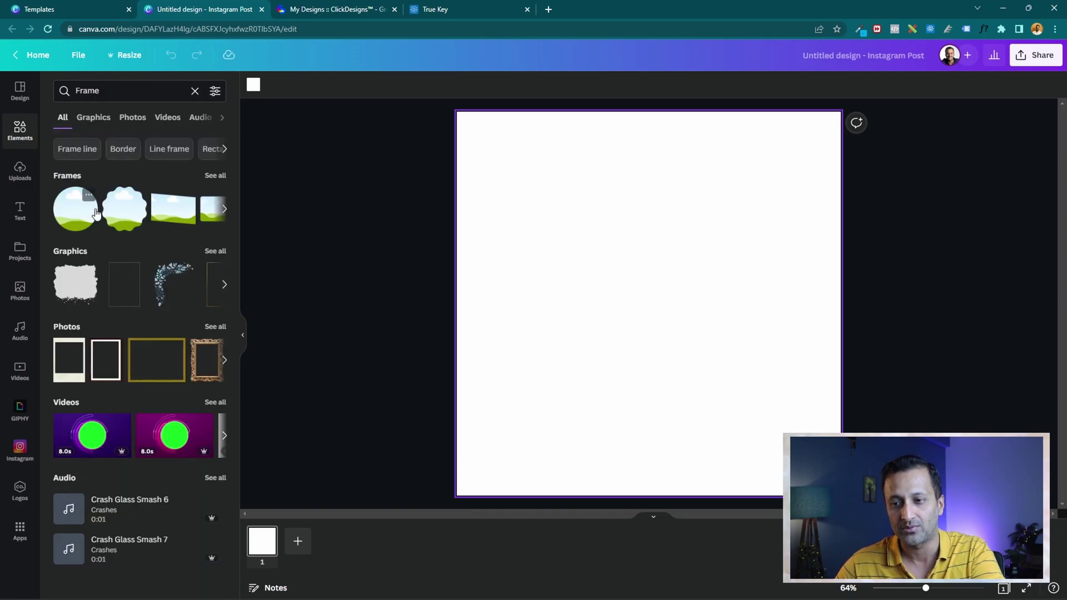
click(92, 119)
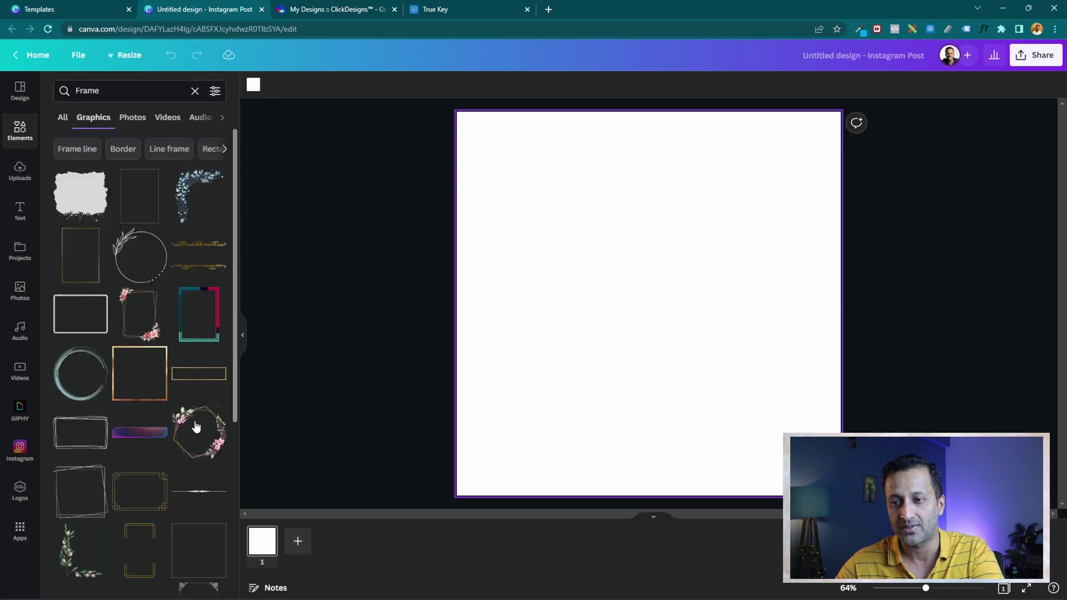
click(139, 119)
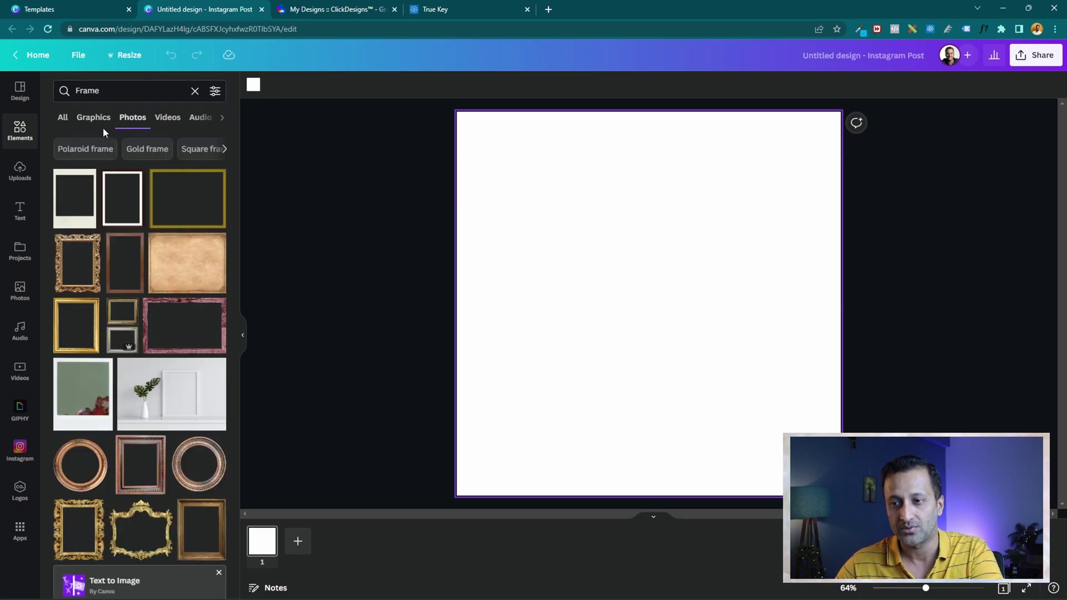
click(195, 91)
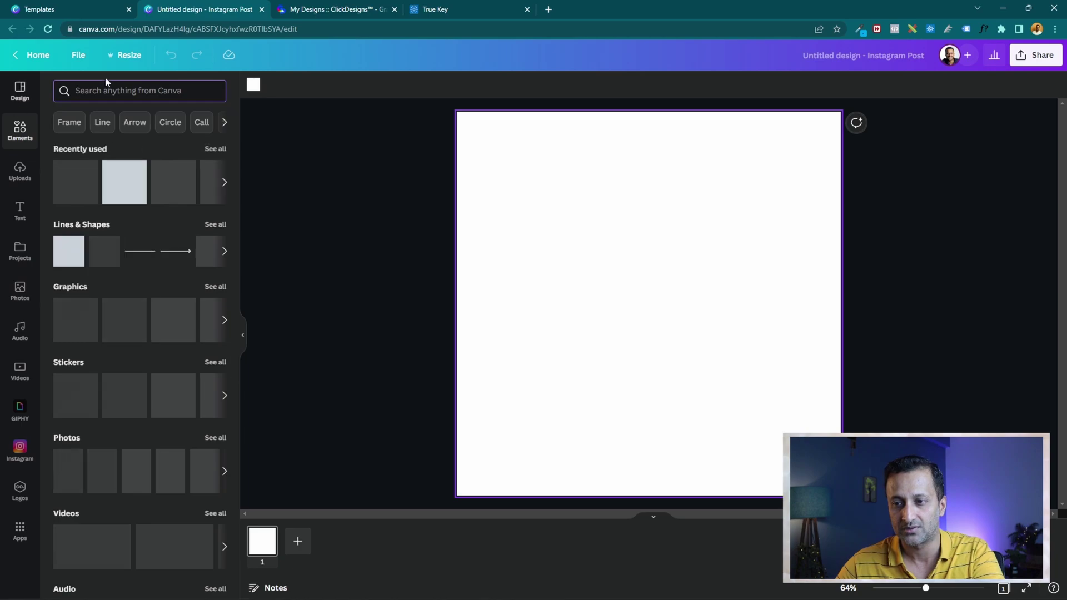
Look up Frame among the elements again, go through its results by media type including audio and videos, and clear the search.
click(82, 129)
click(95, 121)
click(138, 122)
click(174, 123)
click(174, 123)
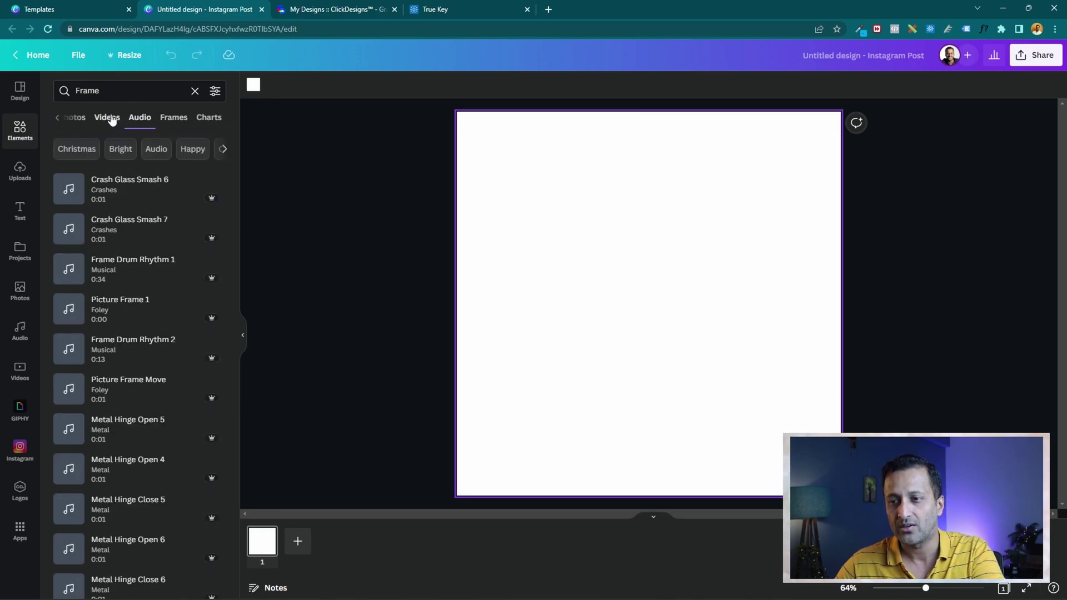
click(106, 118)
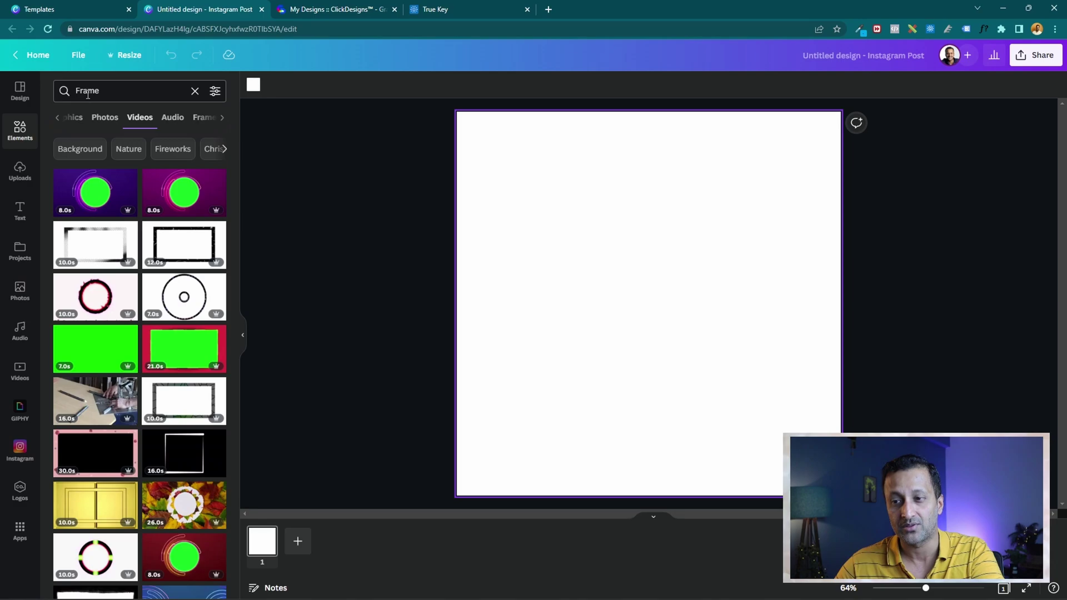
click(194, 91)
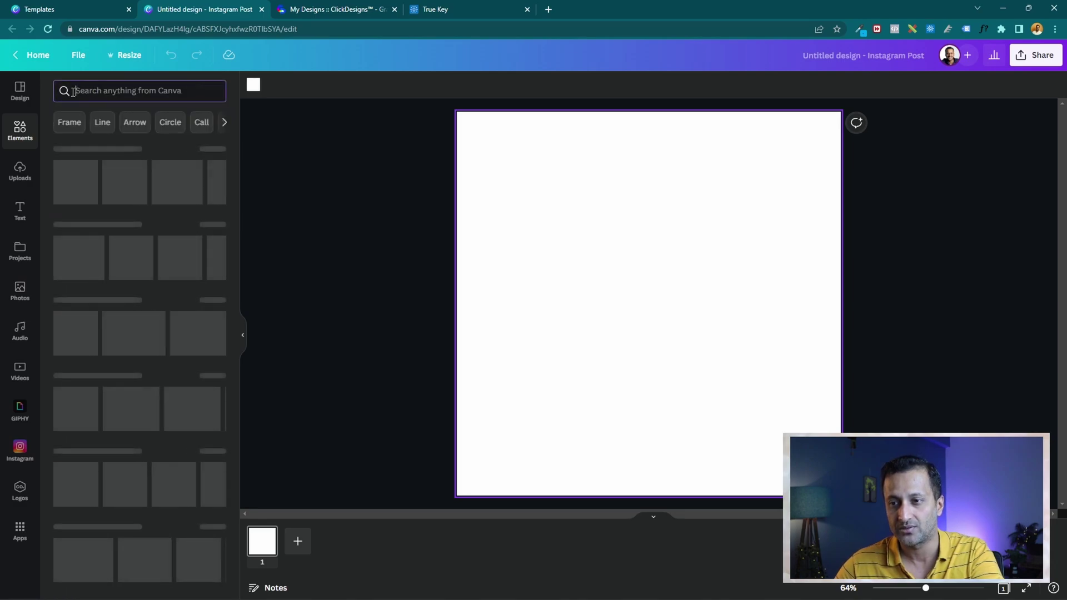
View the recently used elements, further suggested search terms and the element categories available for browsing.
click(21, 133)
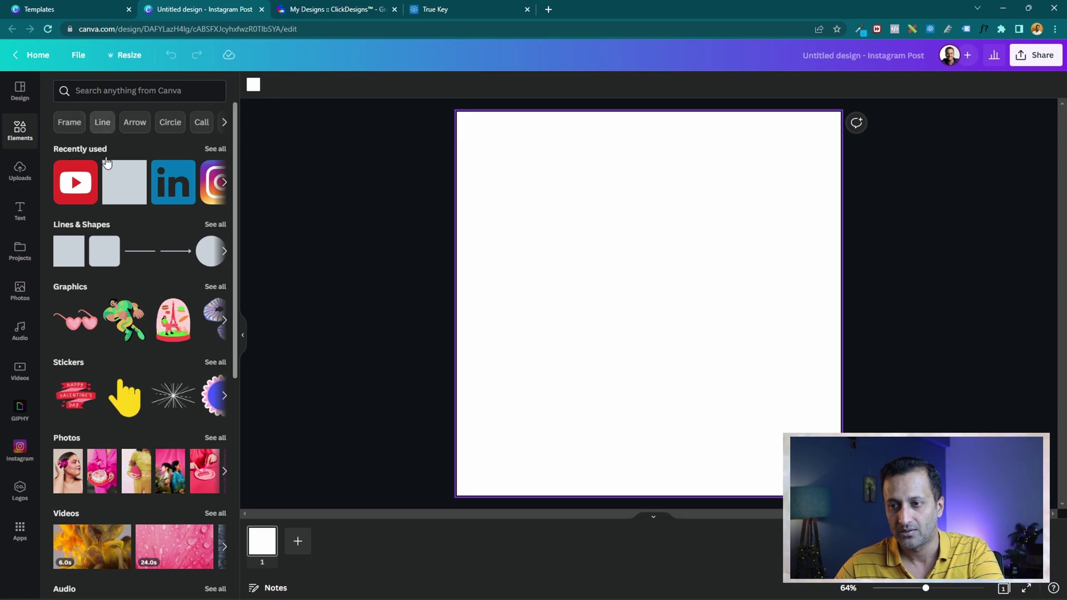
click(216, 153)
click(59, 87)
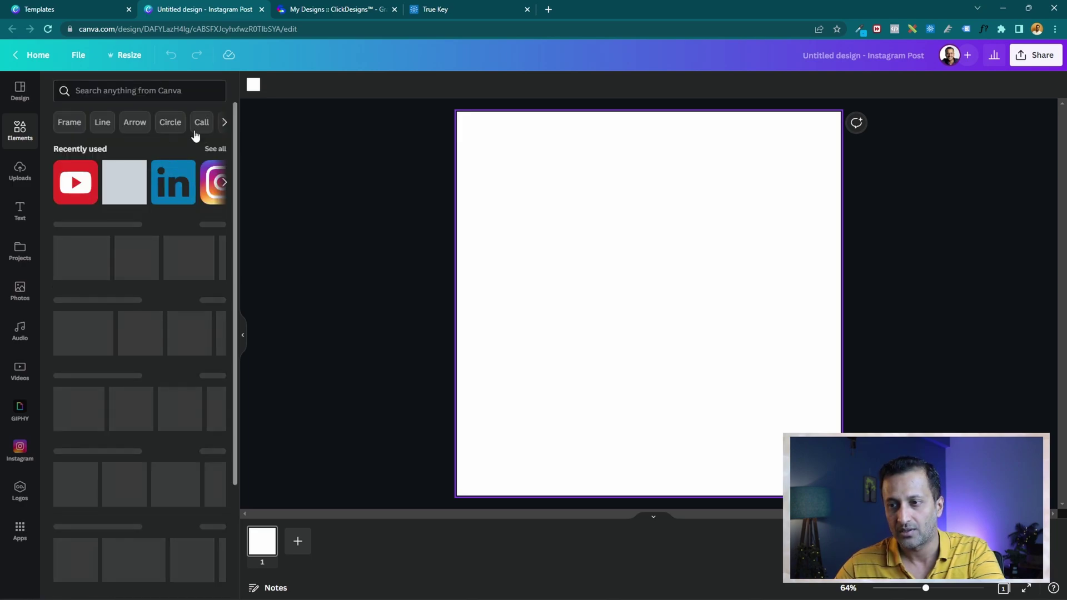
click(225, 122)
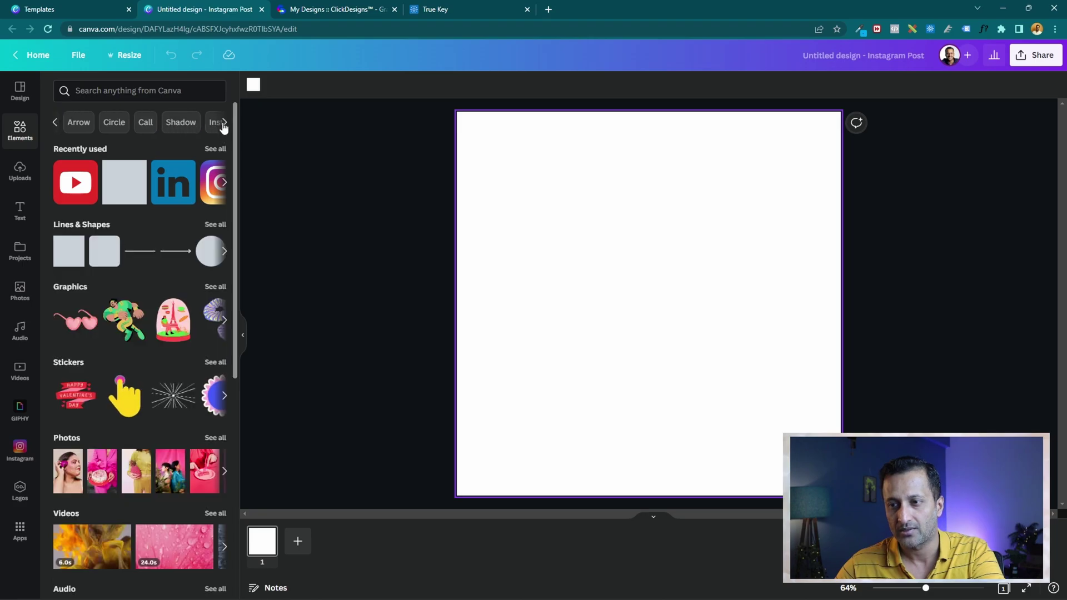
click(64, 94)
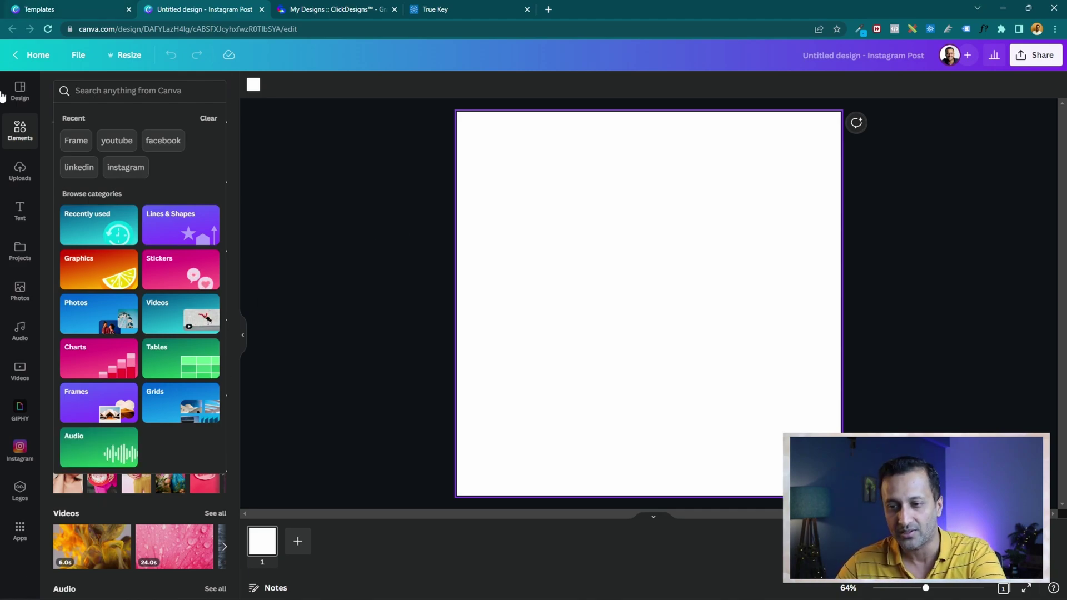
View the stock videos, audio tracks and photos available for the design.
click(20, 370)
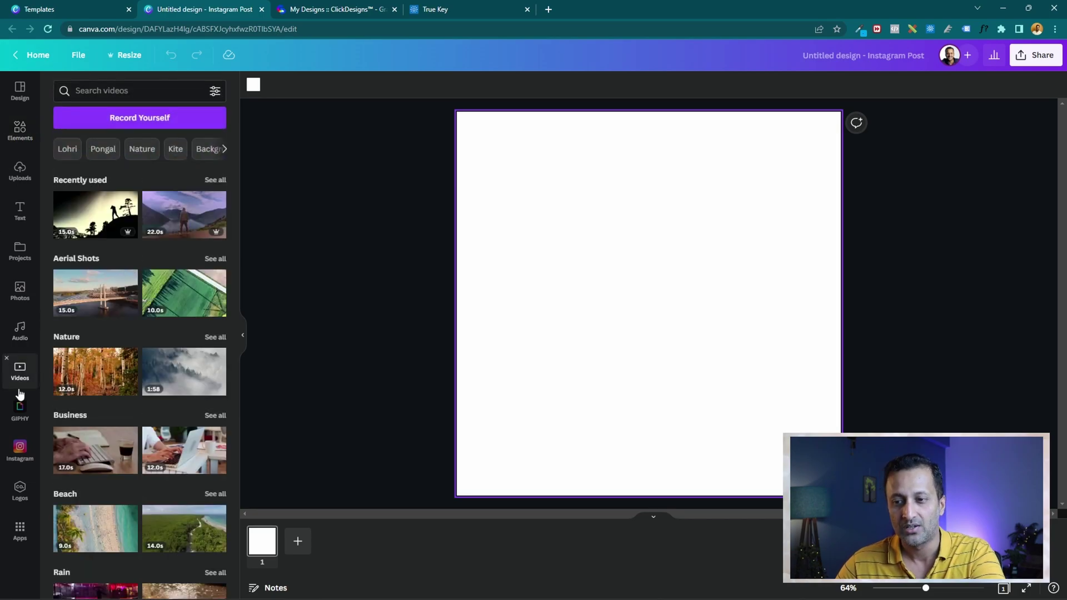
click(16, 334)
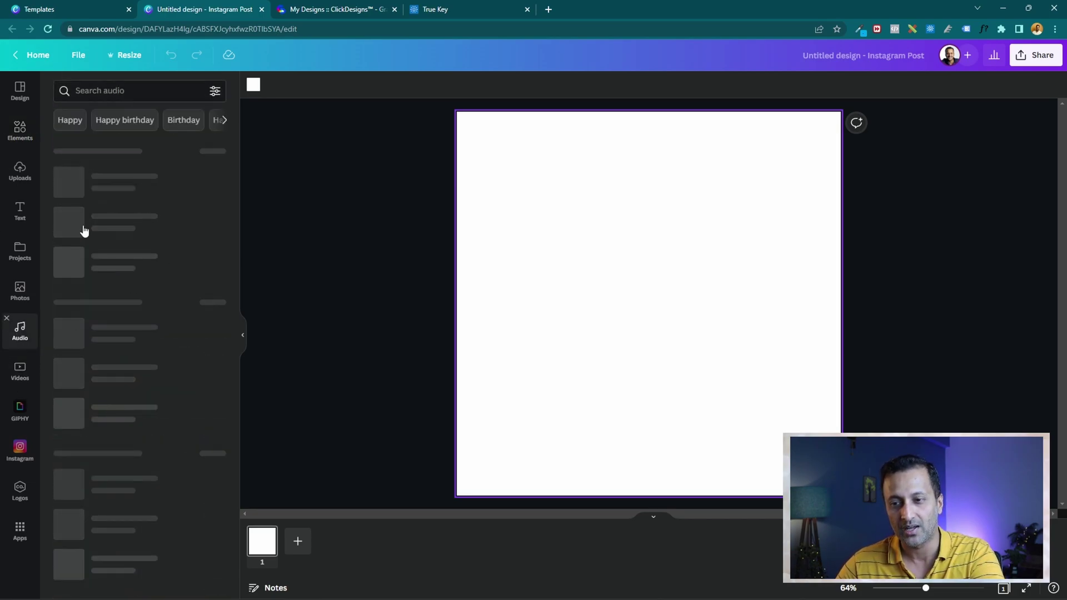
click(18, 294)
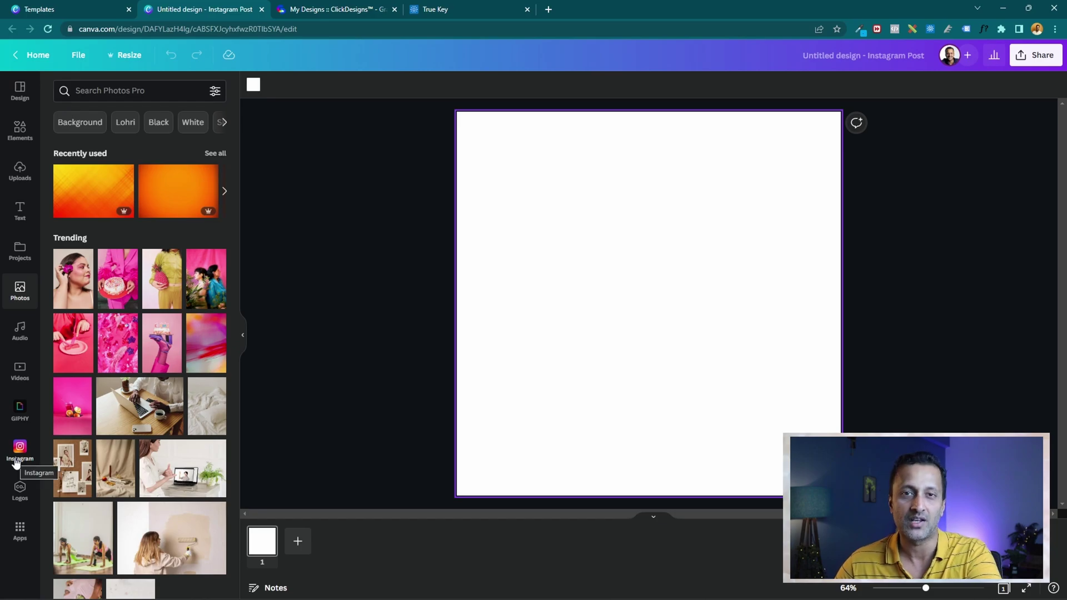
Look through the list of apps and integrations available in the editor.
click(20, 531)
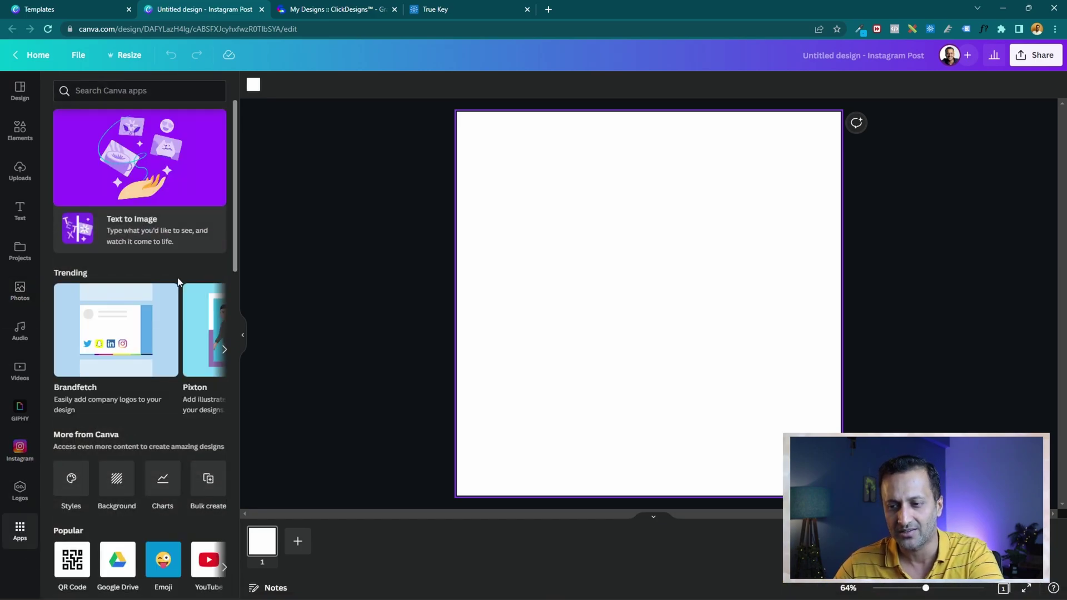
scroll(178, 282, down, 7)
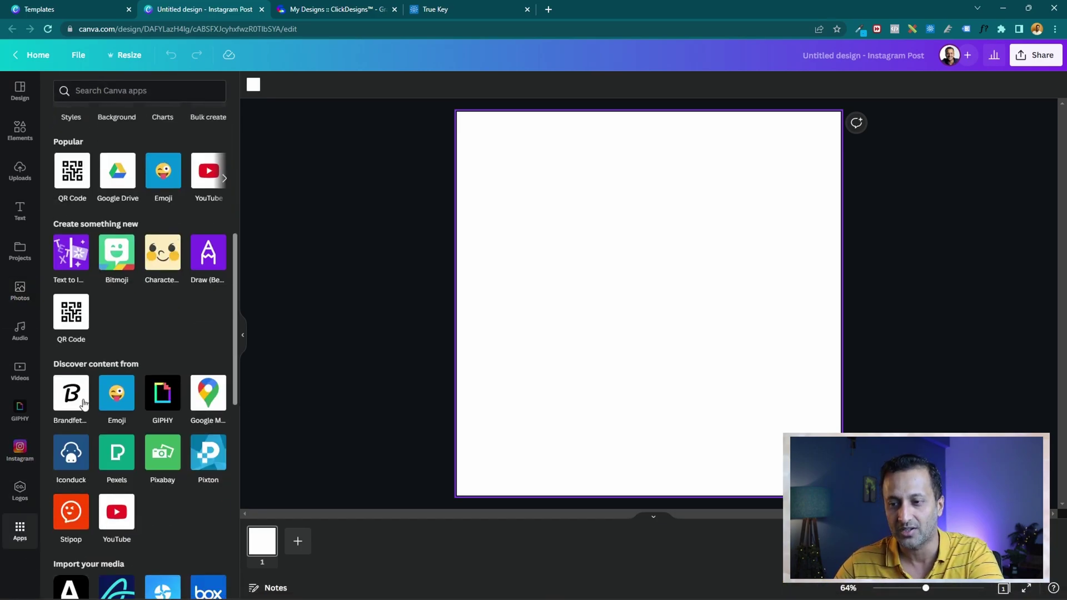
scroll(94, 382, down, 5)
scroll(102, 388, down, 5)
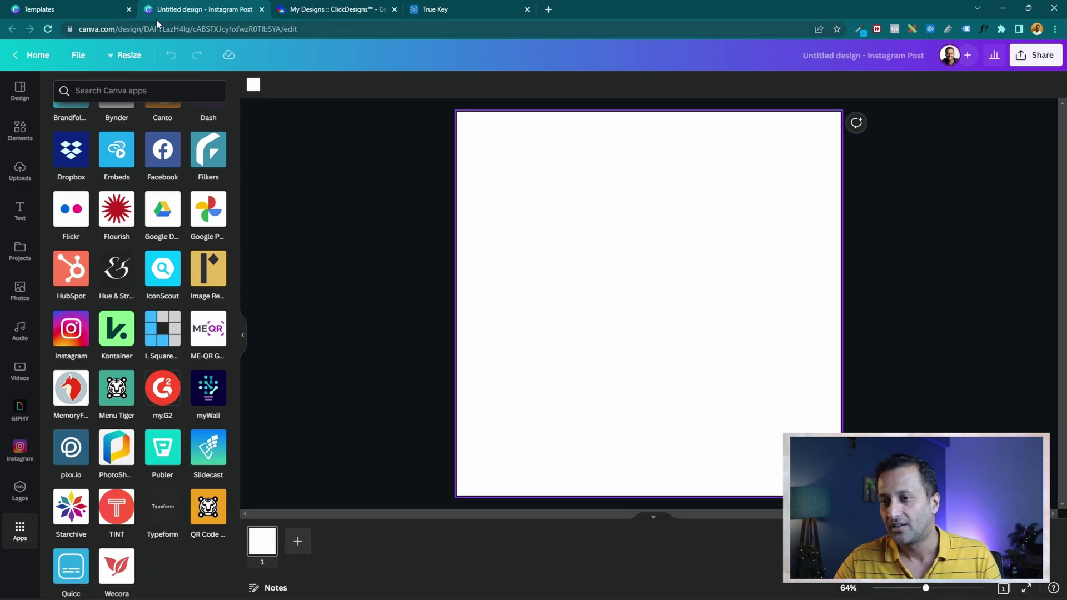
Go back from the design to the Canva home page and view the Business use cases, features and industries.
click(75, 7)
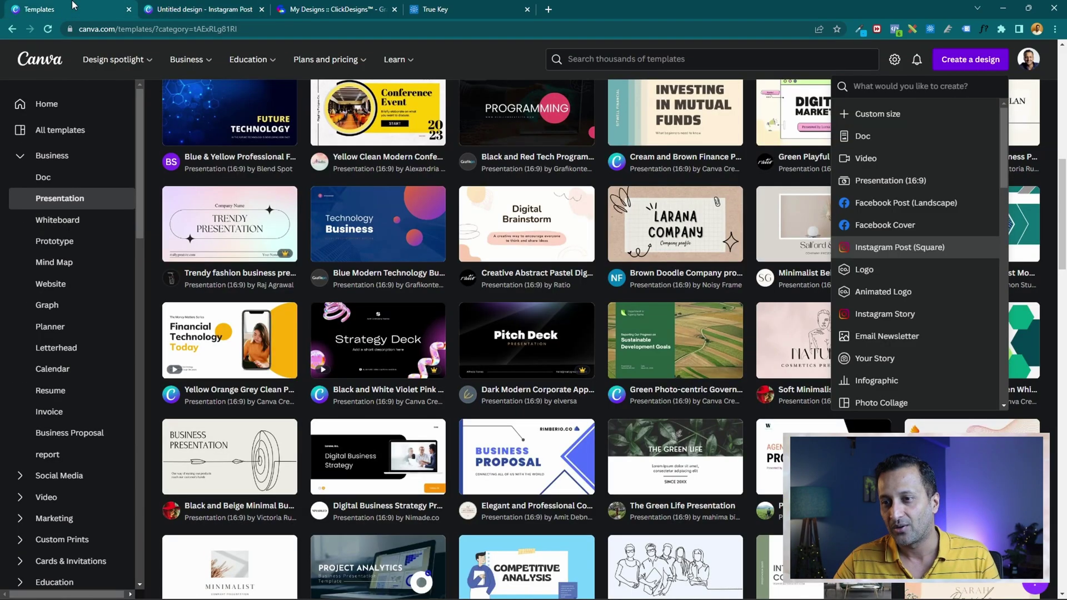
click(51, 61)
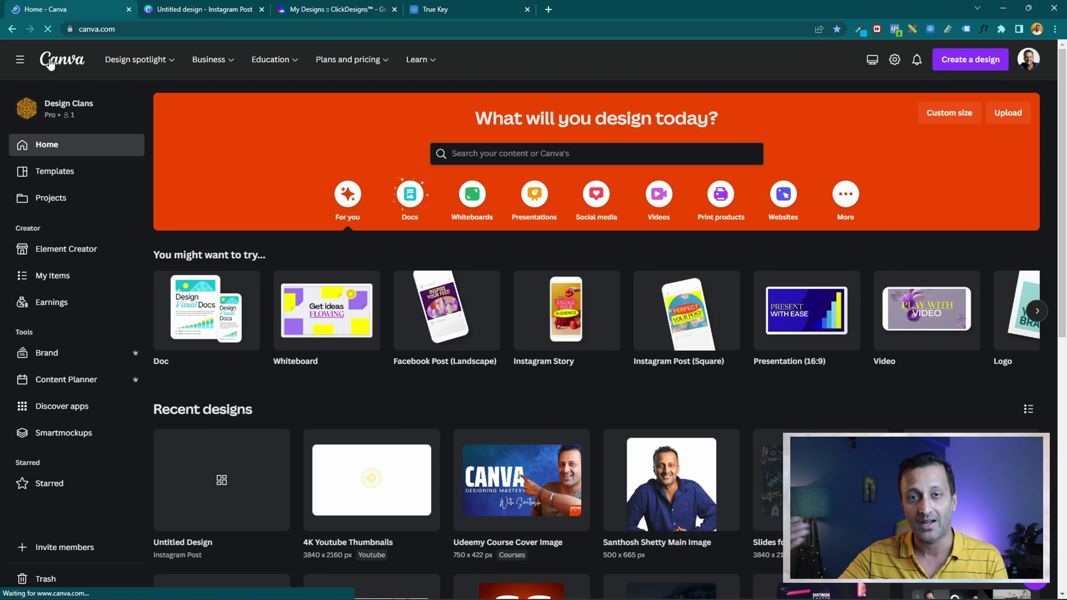
mouse_move(212, 59)
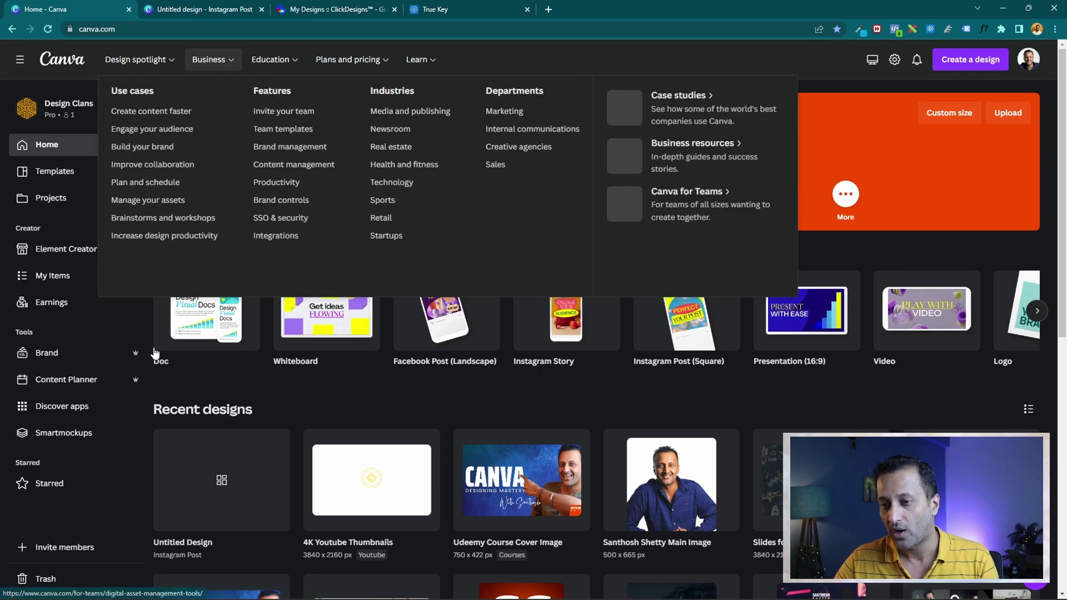
Open Smartmockups and look through its technology, recently used, trending and new mockups.
click(61, 439)
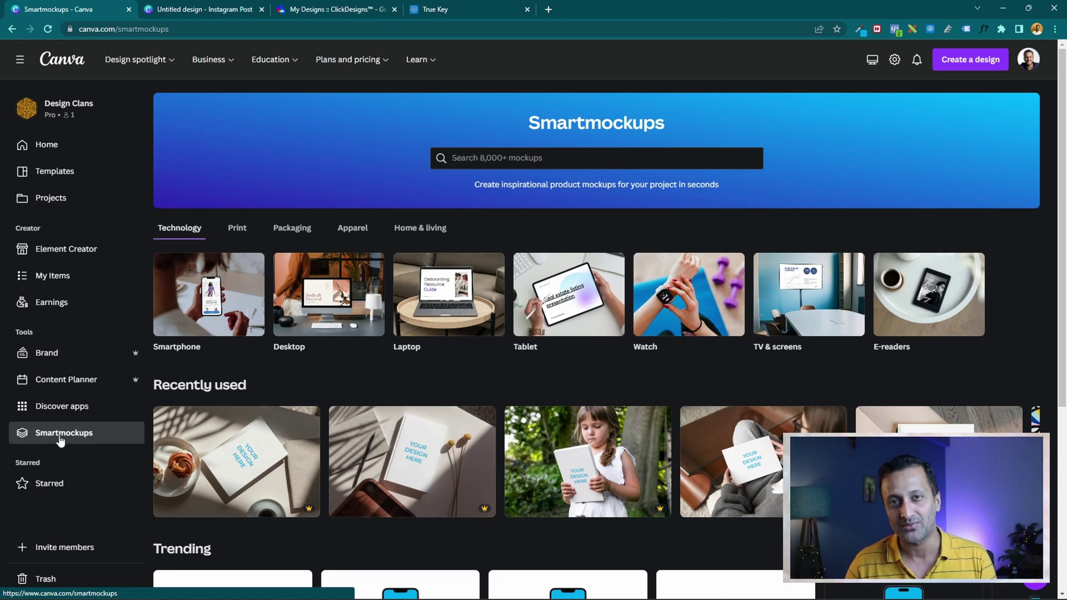
scroll(340, 417, down, 3)
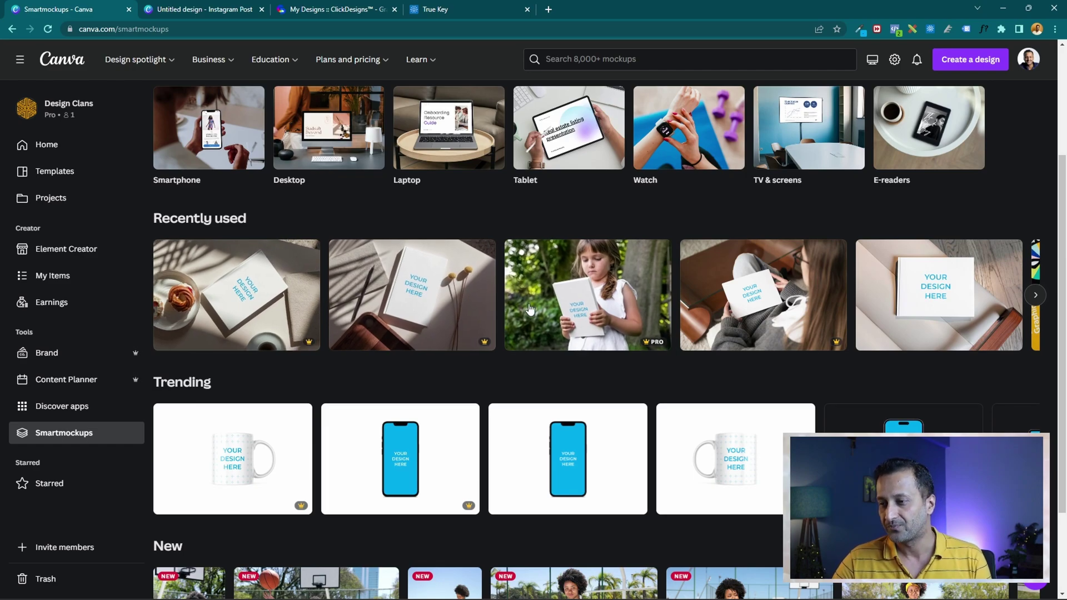
scroll(334, 277, down, 2)
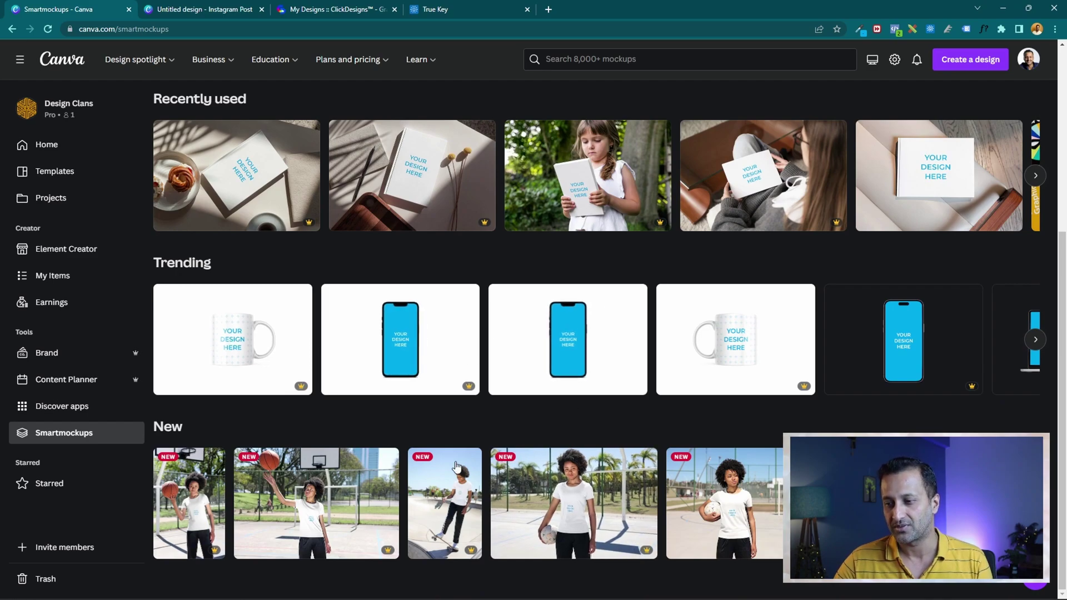
scroll(773, 473, up, 5)
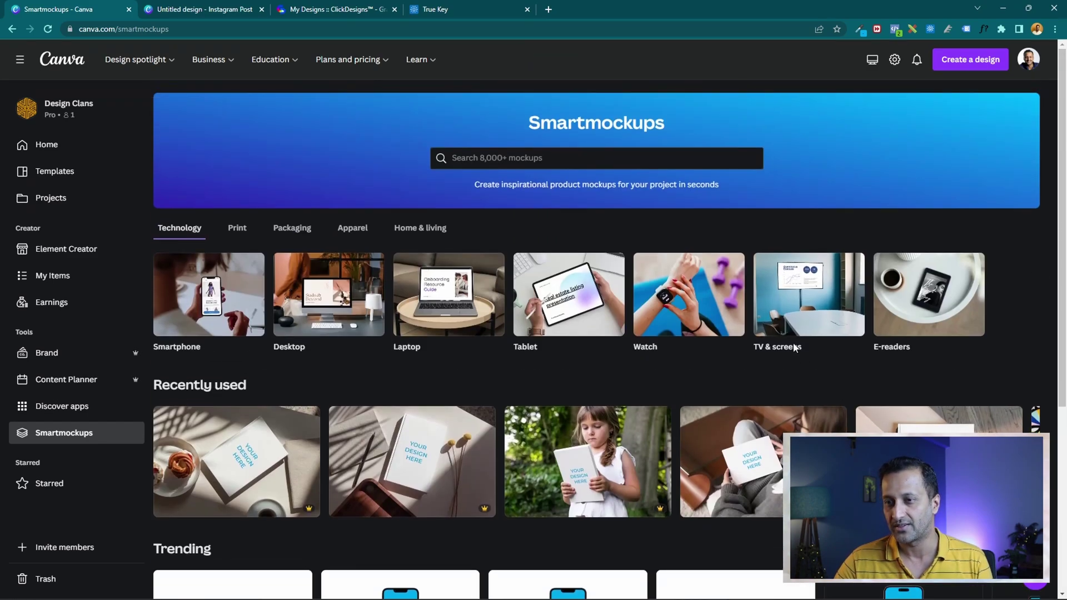
Return to the Canva home page and open the recent design Mockups for CDM.
click(68, 65)
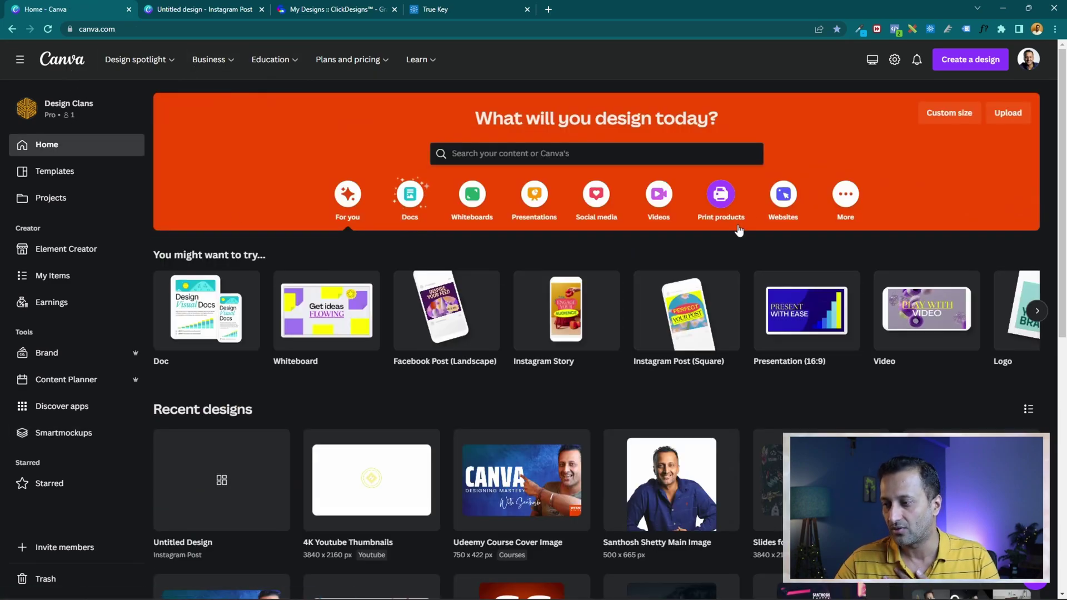
scroll(617, 324, down, 5)
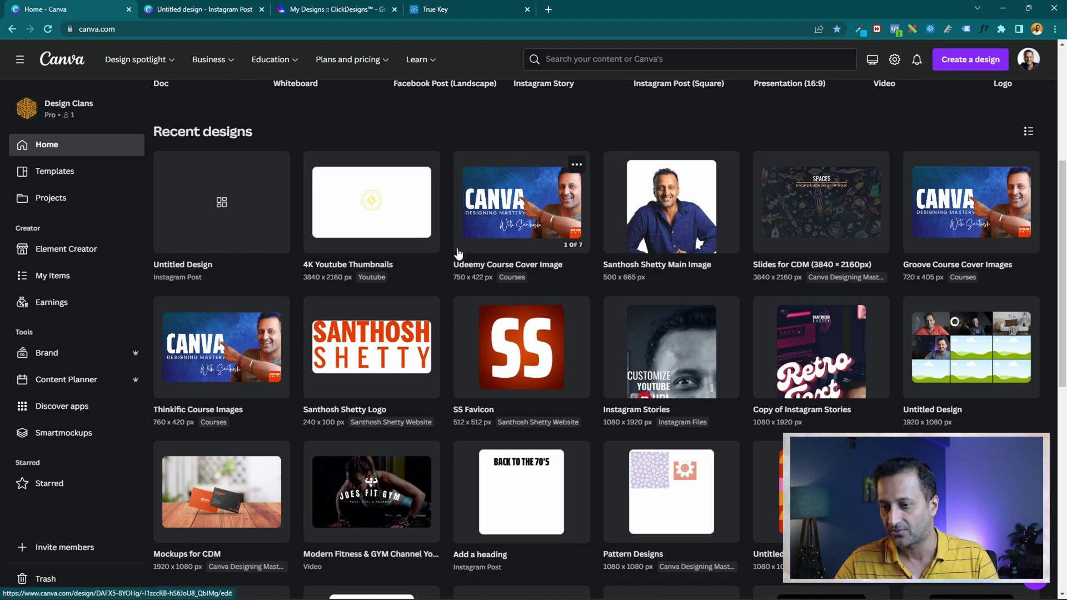
click(274, 459)
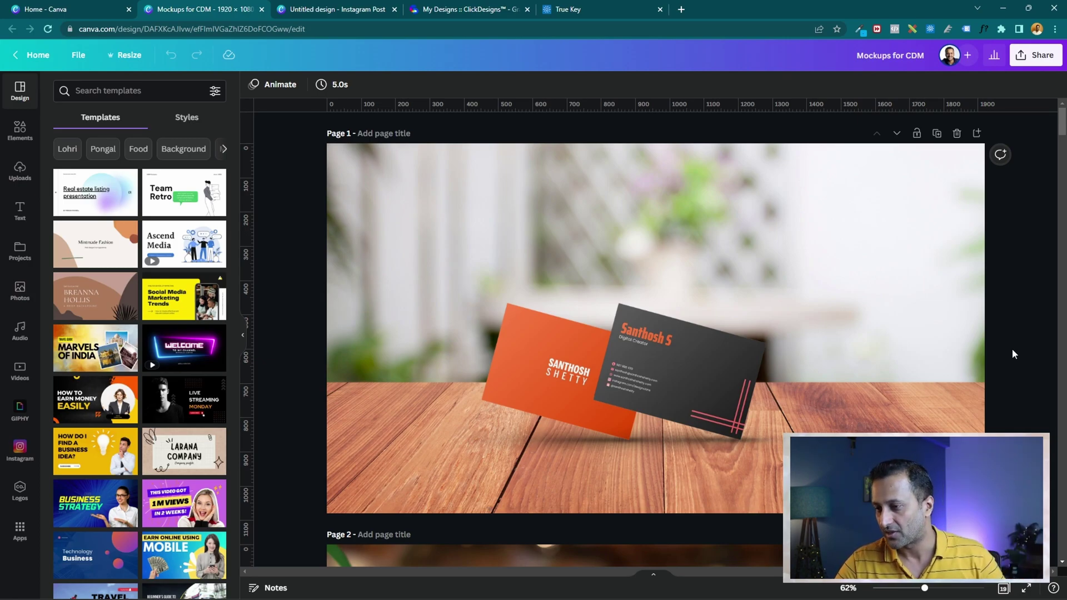
View the business card and letterhead mockups on pages 1 to 5 of the design.
scroll(1012, 348, down, 1)
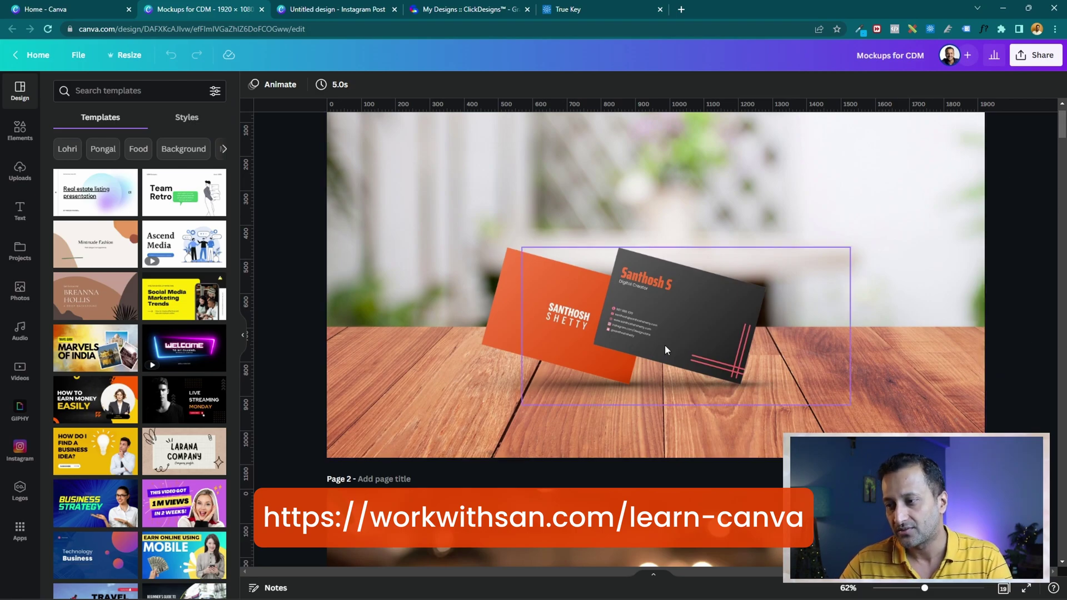
scroll(643, 242, down, 3)
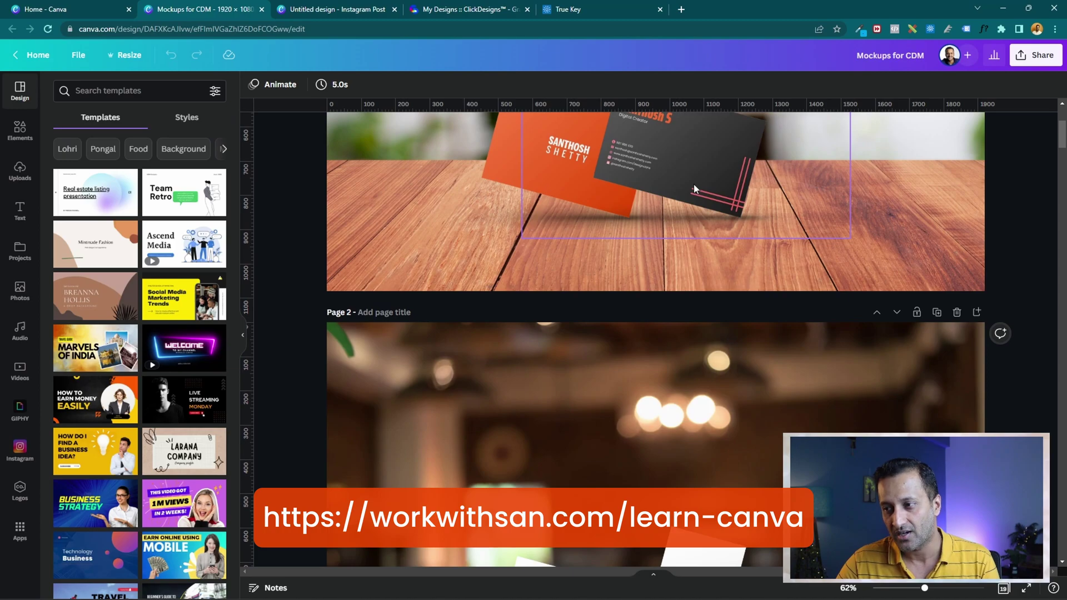
scroll(695, 189, down, 5)
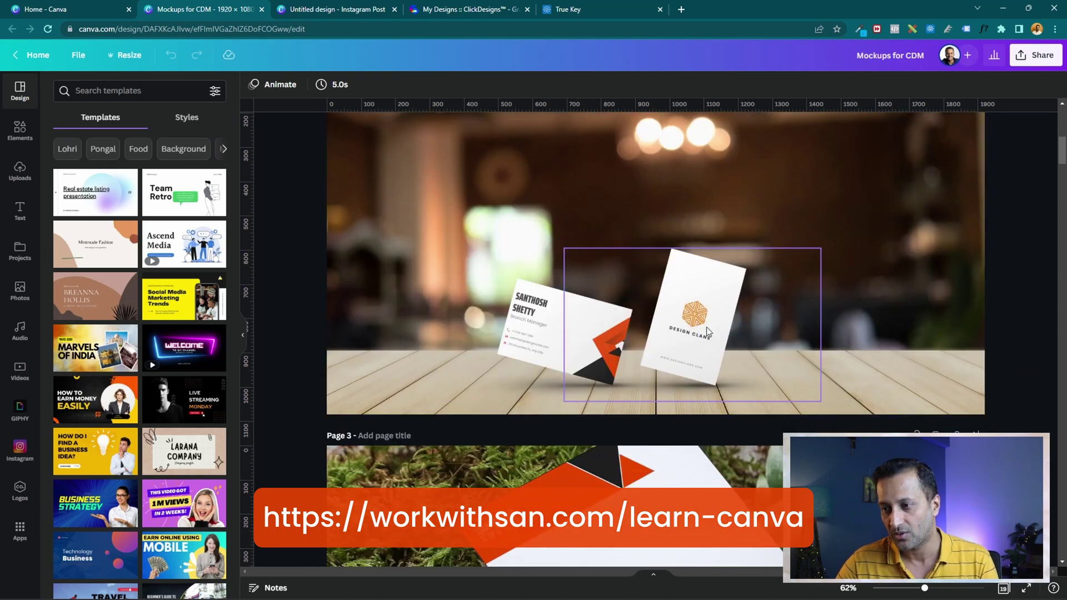
scroll(671, 335, down, 5)
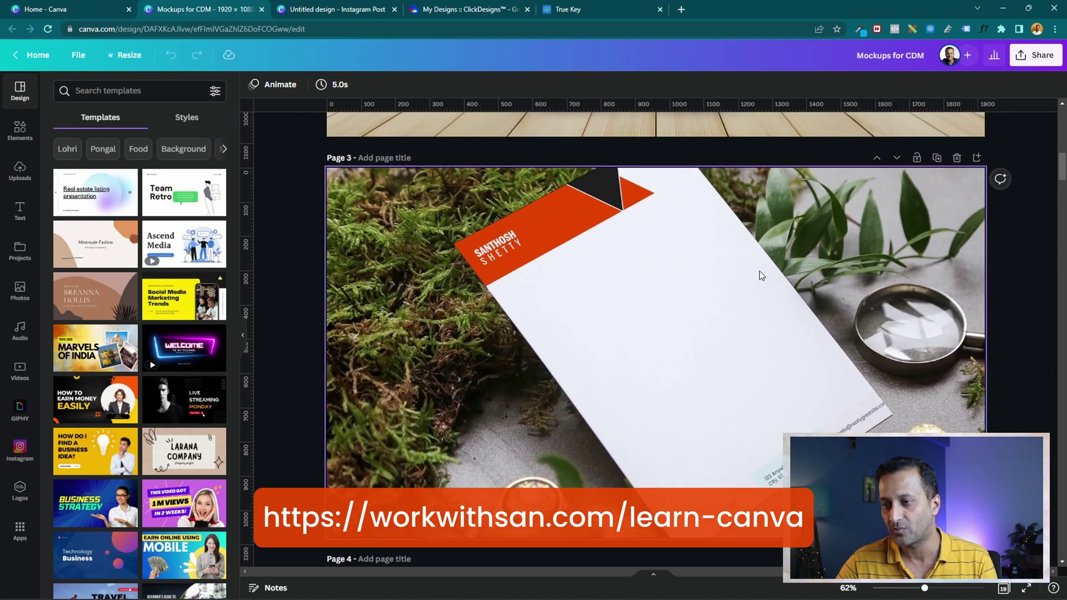
scroll(779, 262, down, 8)
scroll(869, 268, down, 4)
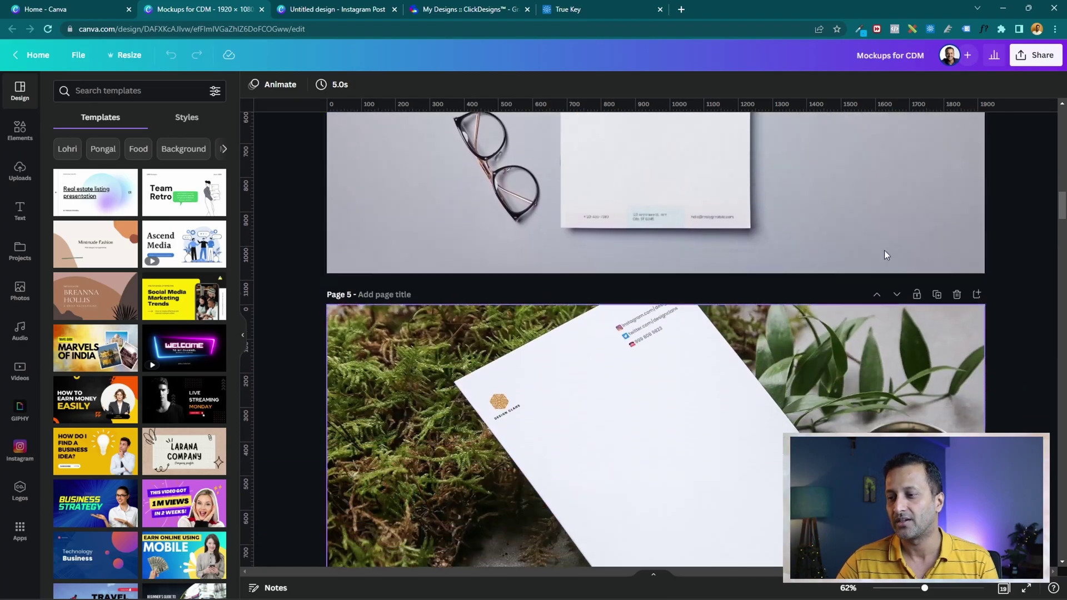
View the book cover mockups and the tri-fold brochure mockup on pages 6 to 9.
scroll(868, 268, down, 4)
scroll(640, 358, down, 5)
scroll(671, 365, down, 3)
scroll(939, 392, up, 3)
scroll(938, 392, down, 1)
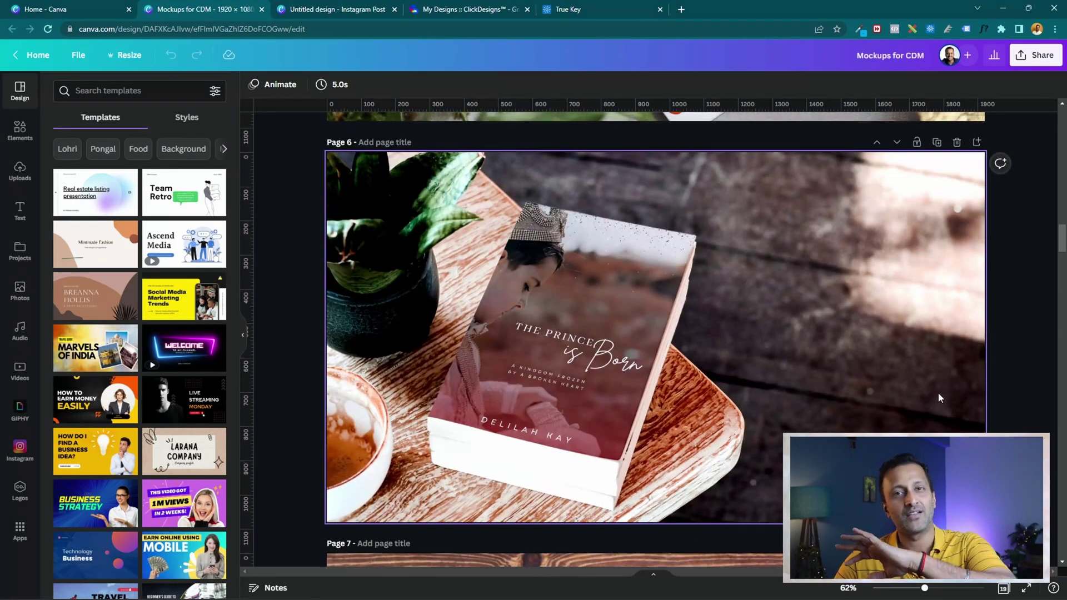
scroll(938, 393, up, 1)
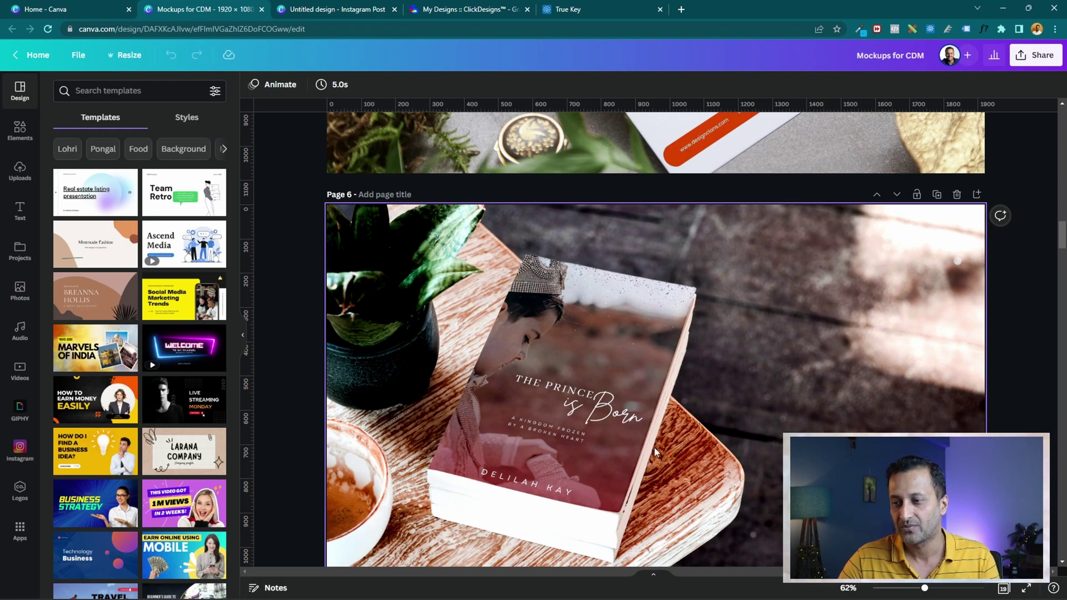
scroll(544, 424, down, 8)
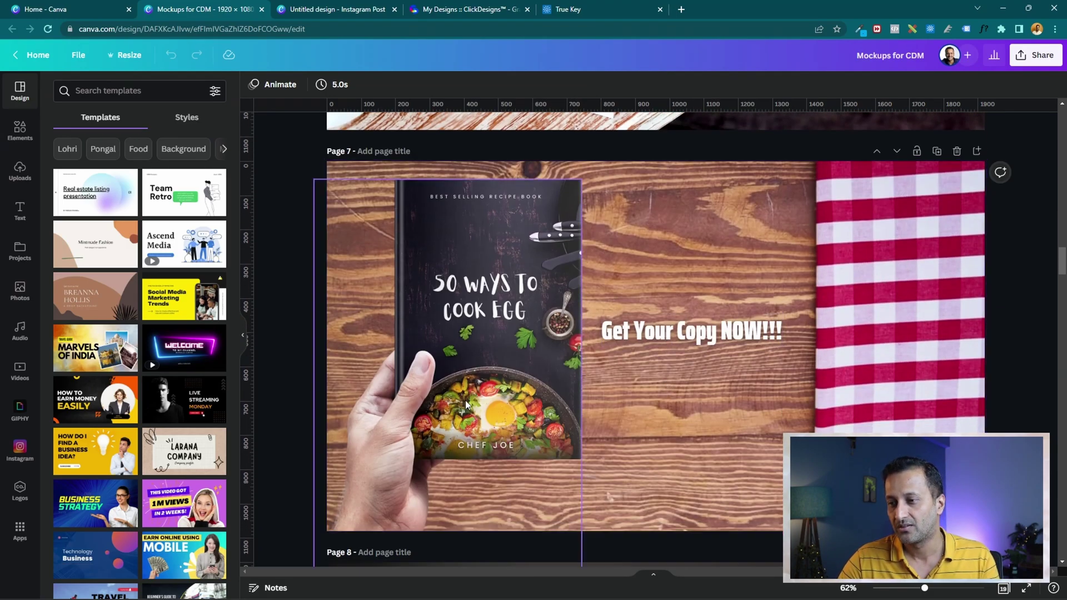
scroll(882, 328, down, 10)
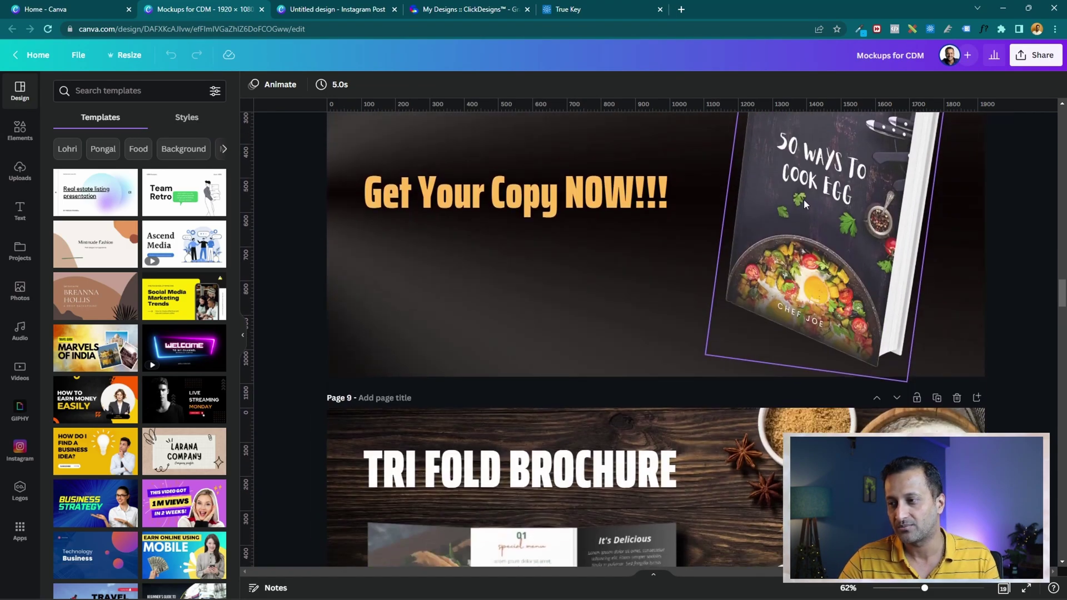
scroll(903, 348, up, 3)
scroll(896, 372, down, 5)
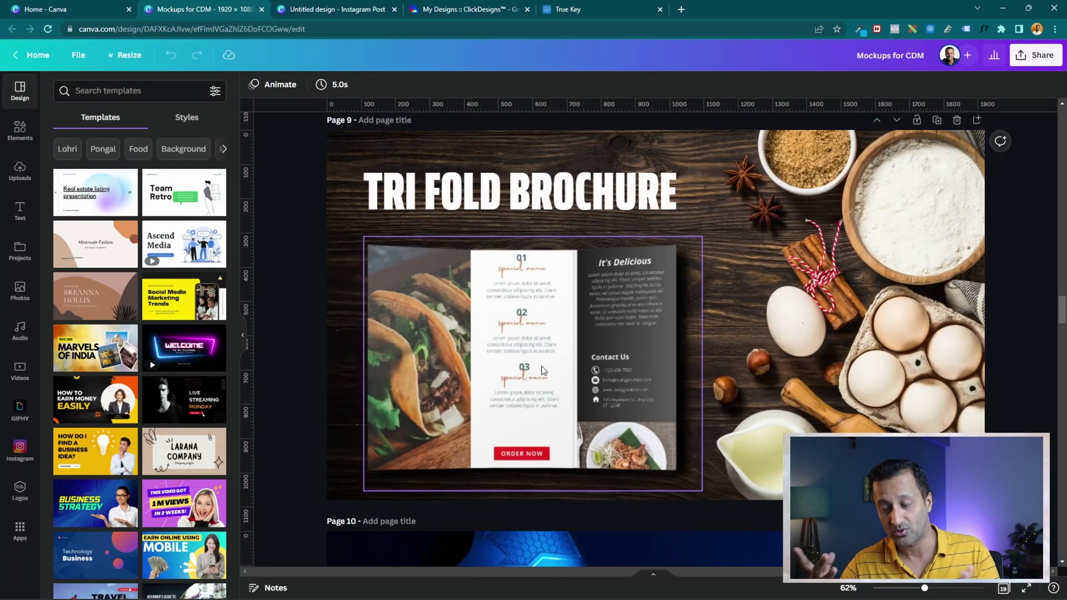
View the Two Dragons logo mockups with game controllers, hoodie and mug, and continue to the SS FIN mug on page 15.
scroll(544, 371, down, 5)
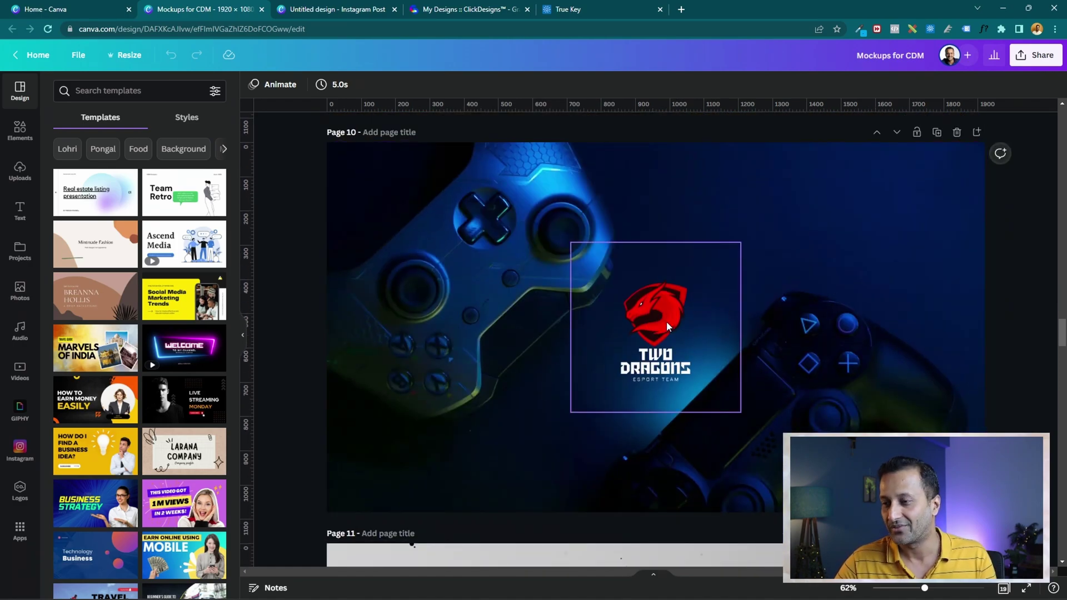
scroll(667, 328, down, 5)
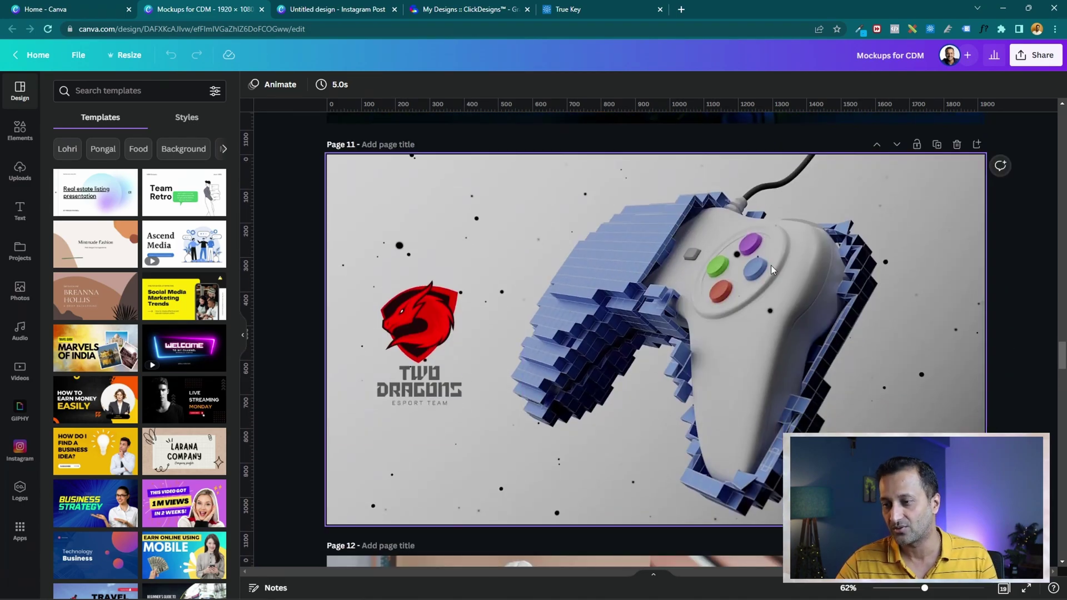
scroll(453, 222, down, 3)
scroll(667, 278, down, 4)
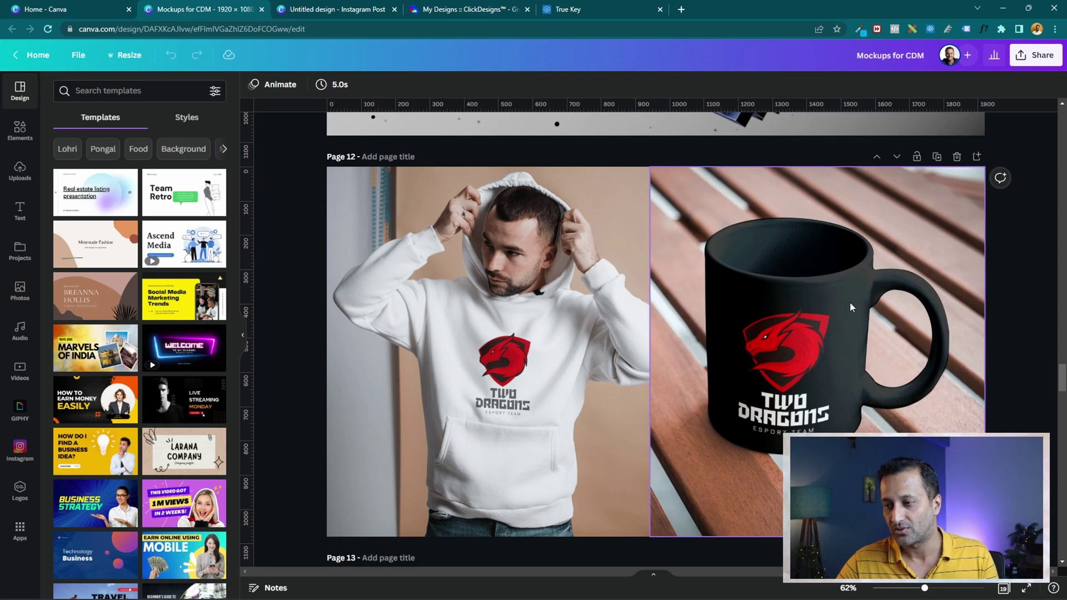
scroll(683, 289, down, 10)
scroll(858, 233, down, 11)
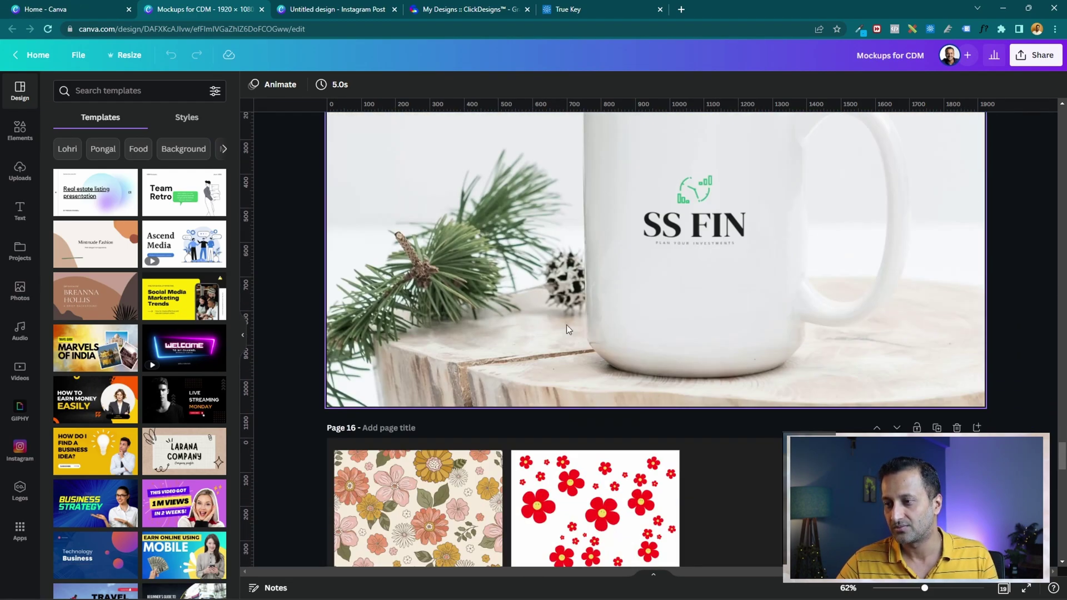
scroll(629, 323, up, 2)
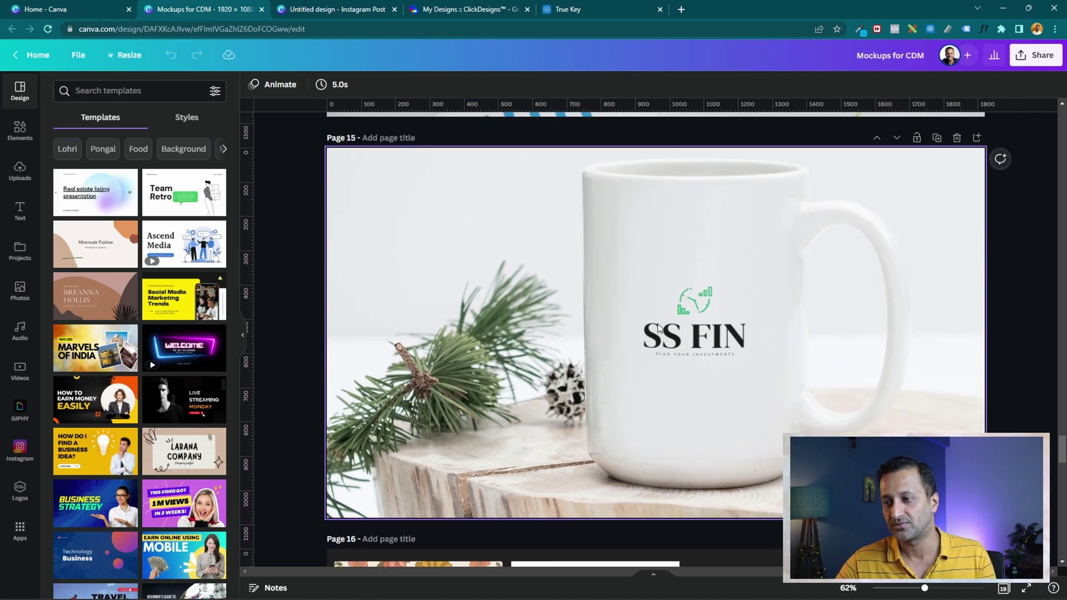
View the floral patterns on page 16 and their T-shirt and cushion mockups through page 19.
scroll(701, 399, down, 7)
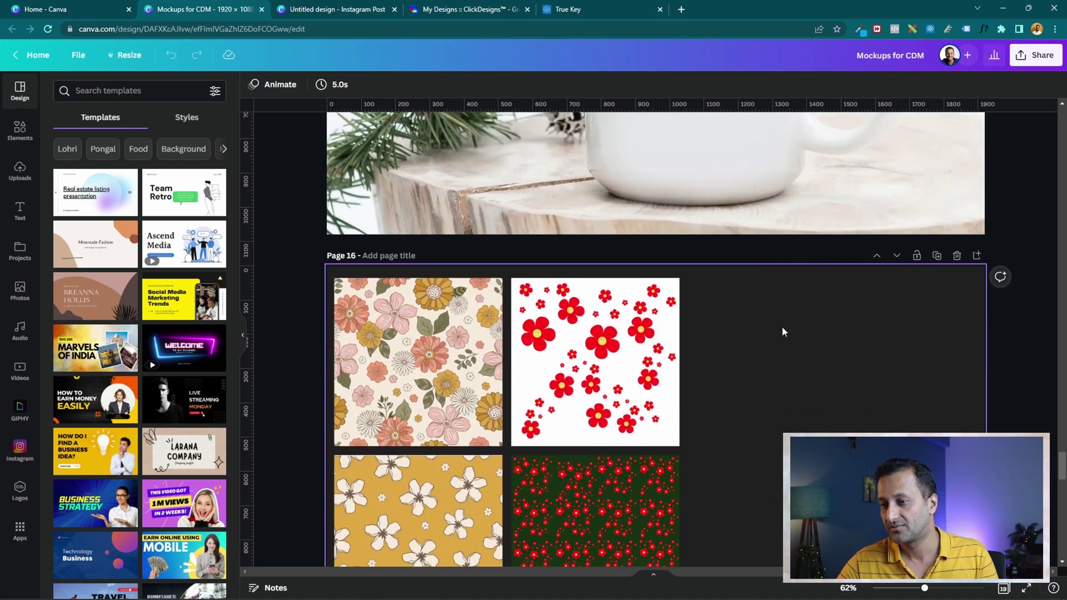
scroll(797, 326, down, 7)
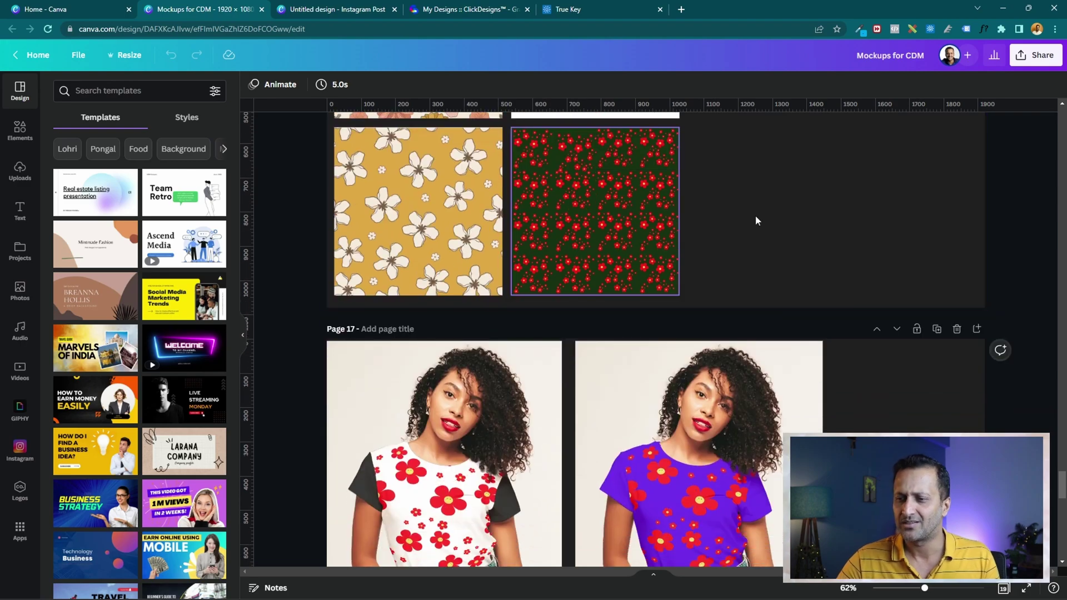
scroll(556, 317, up, 7)
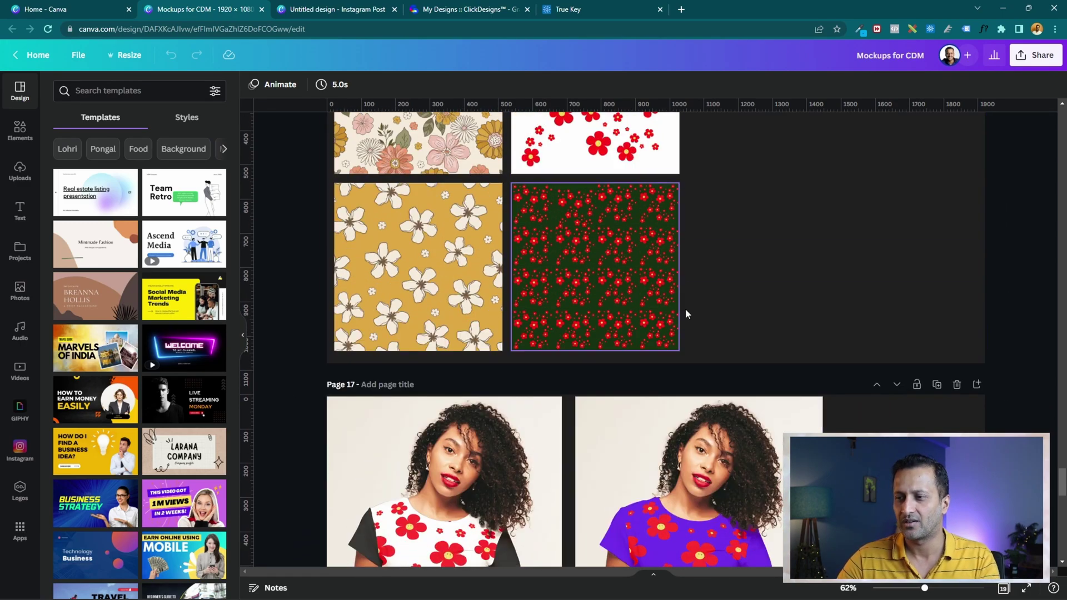
scroll(563, 218, up, 3)
scroll(437, 356, down, 8)
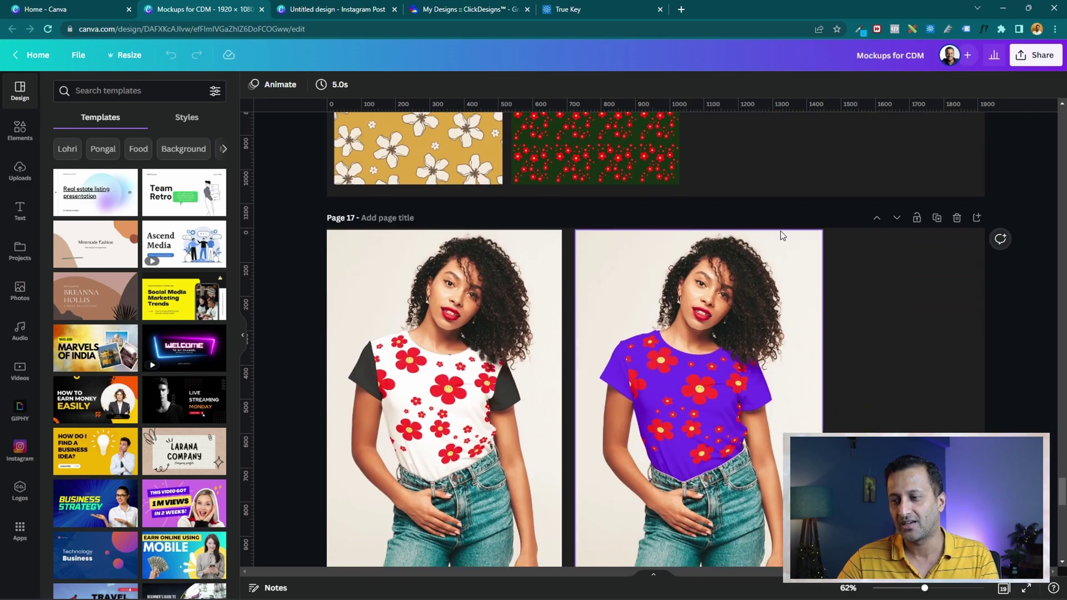
scroll(978, 209, down, 5)
scroll(539, 443, down, 8)
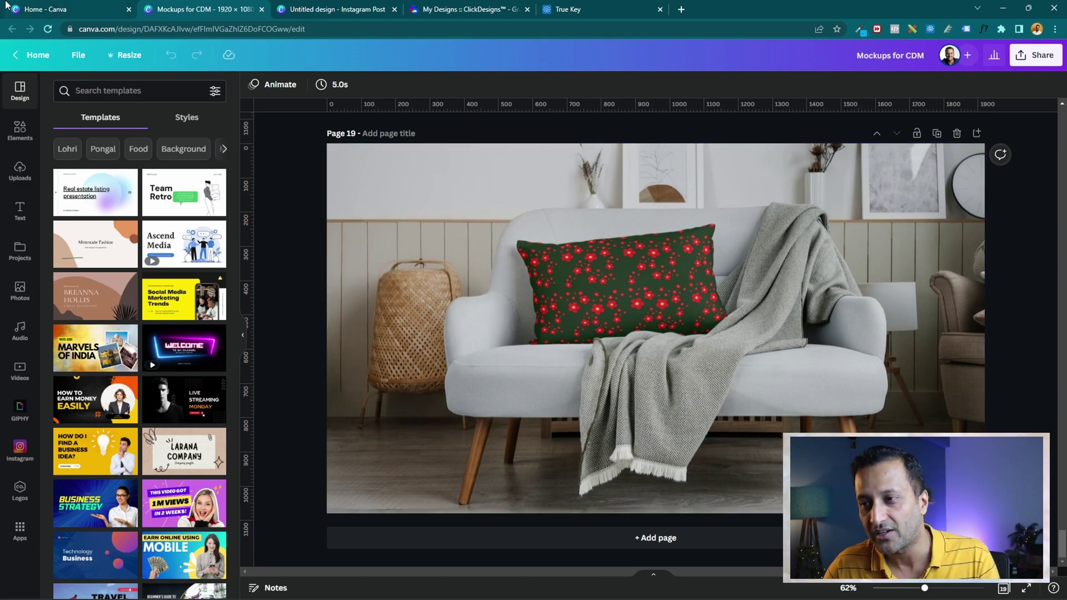
Go back to Smartmockups from the Canva home page and browse the recently used, trending and new mockups.
click(36, 9)
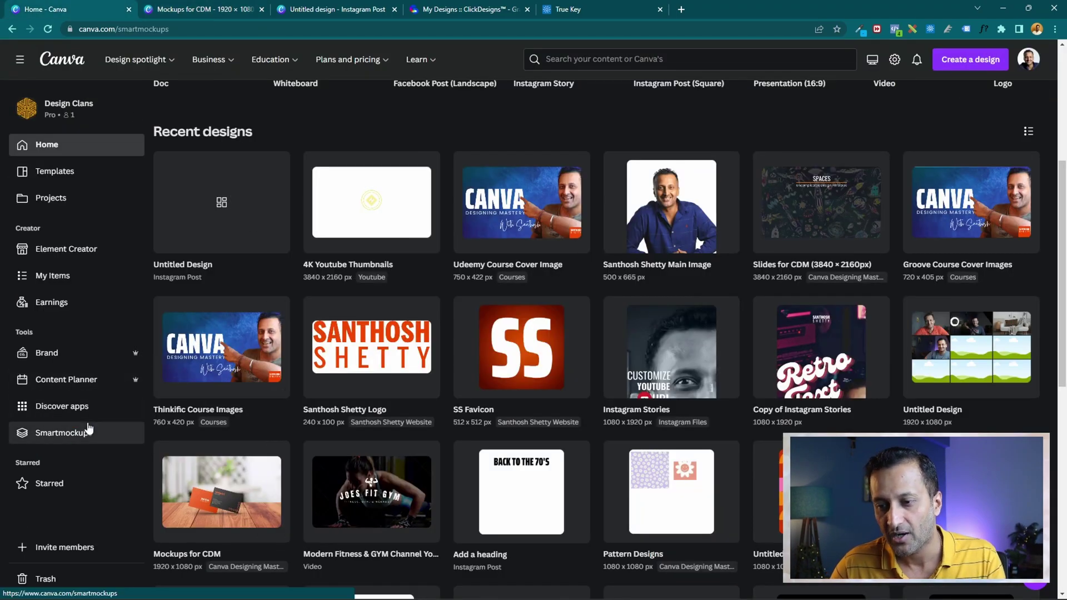
click(73, 433)
scroll(807, 346, down, 3)
scroll(807, 346, down, 2)
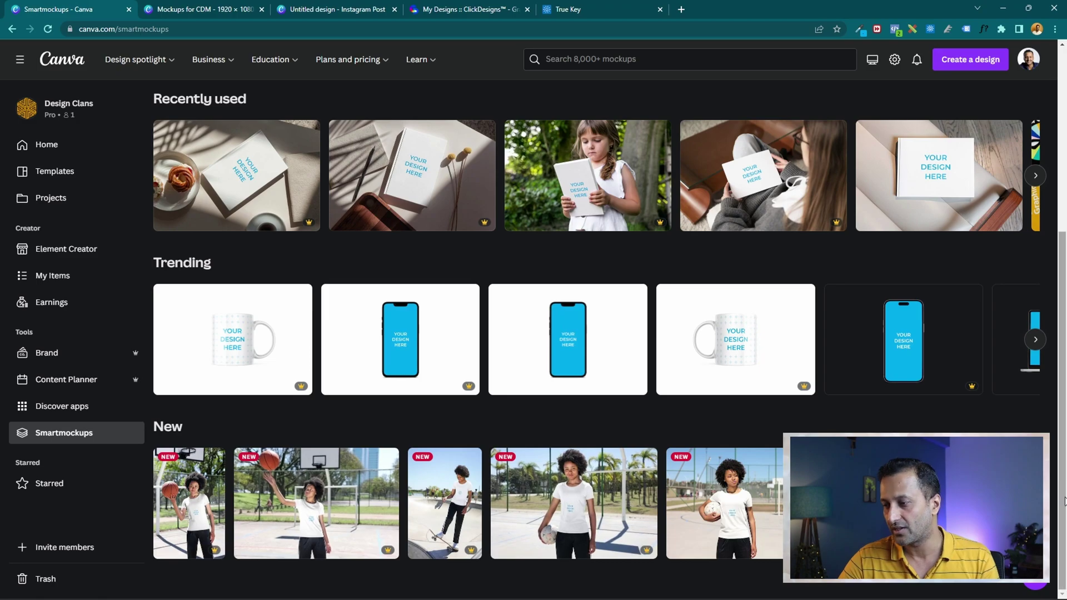
scroll(317, 503, right, 5)
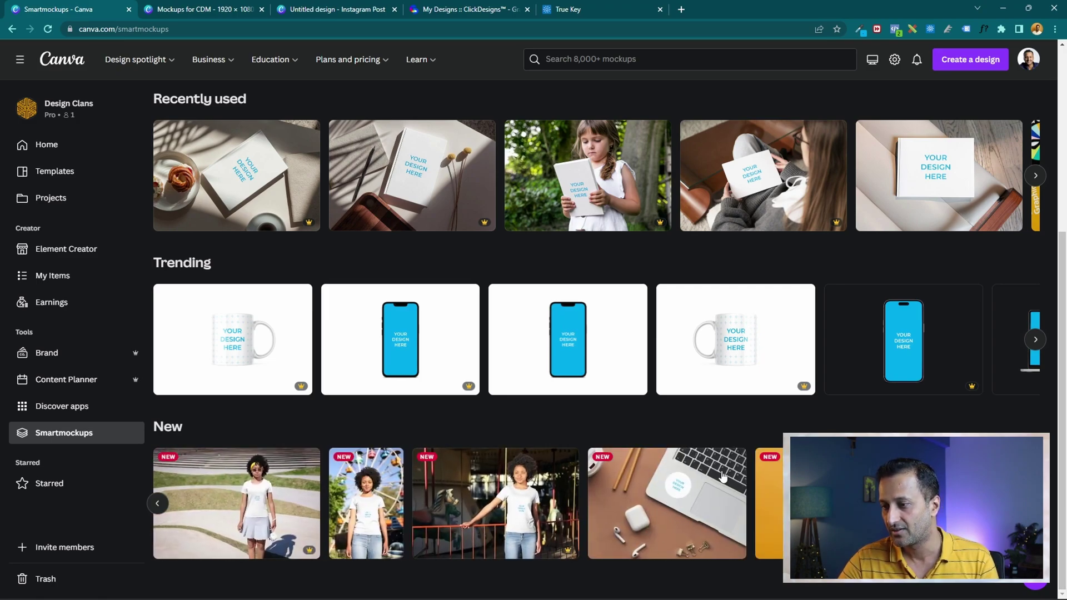
scroll(467, 503, right, 5)
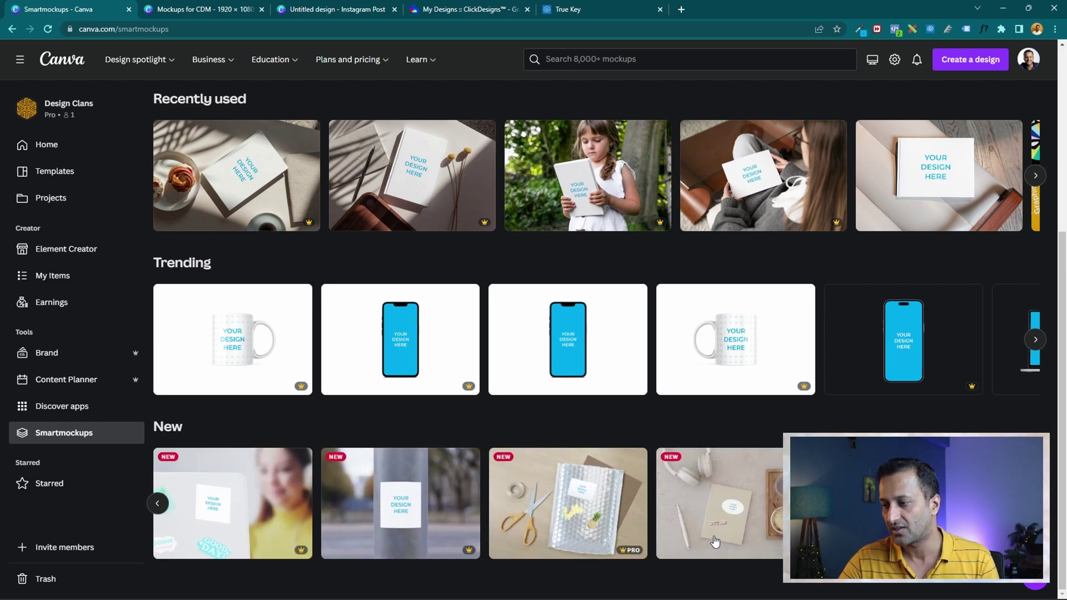
scroll(420, 503, right, 5)
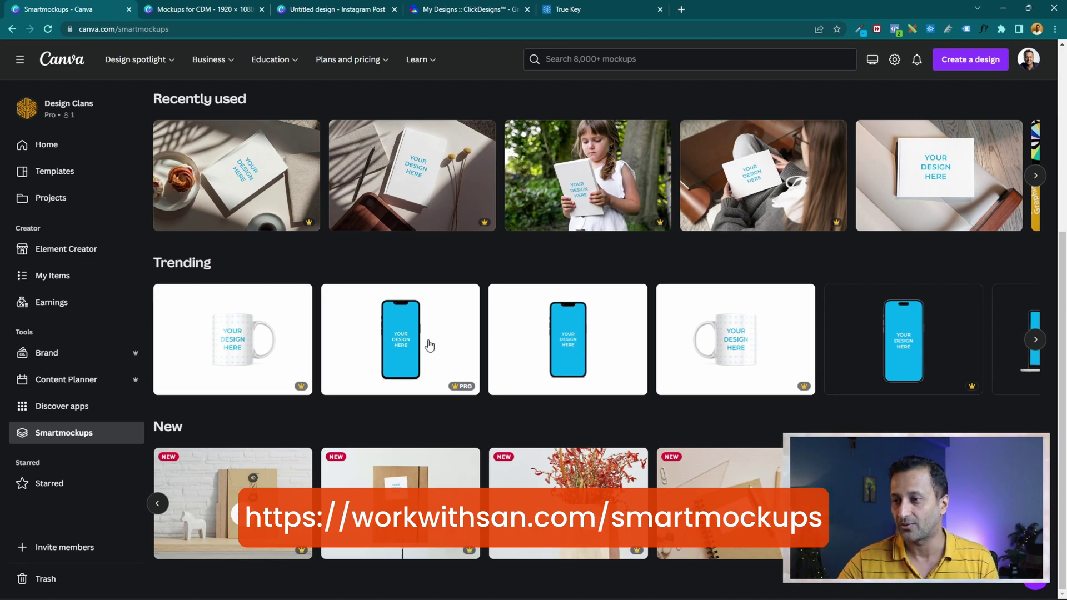
scroll(686, 418, up, 1)
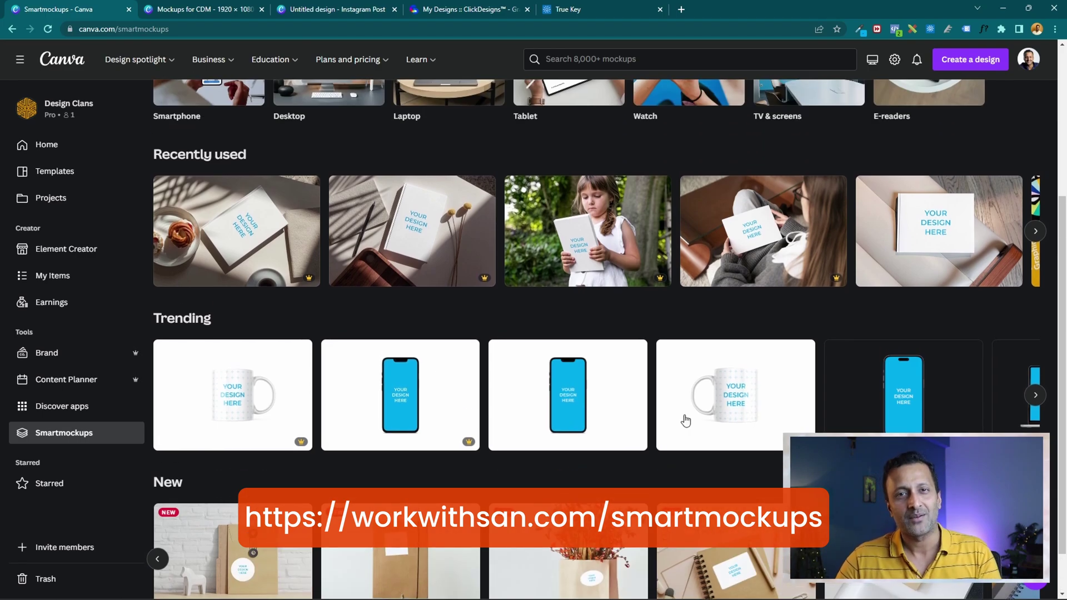
scroll(686, 421, up, 4)
scroll(403, 412, down, 5)
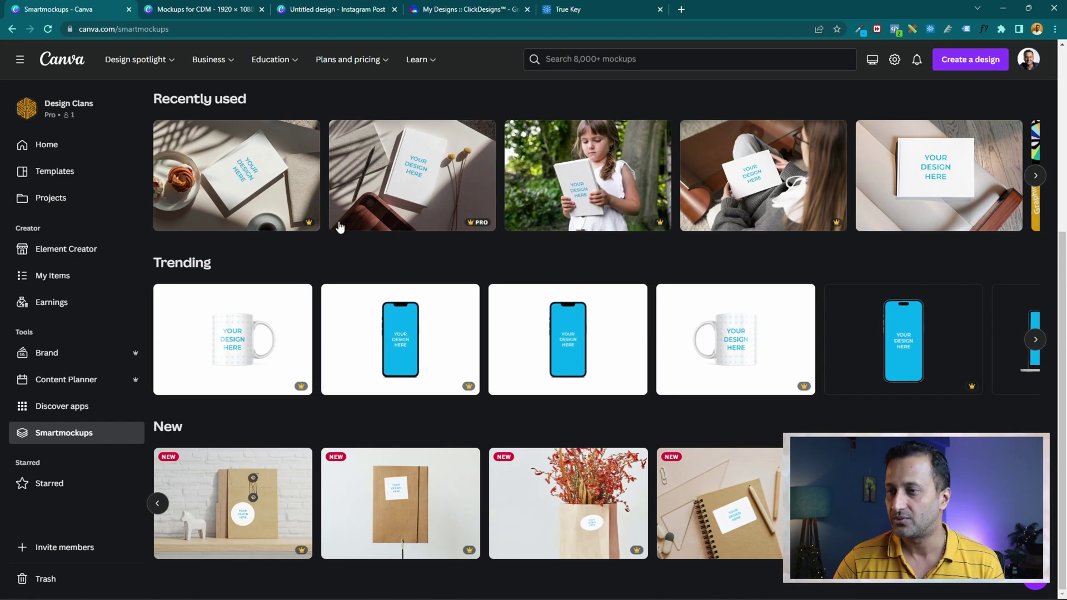
Switch to the ClickDesigns web app and view the My Designs page.
click(469, 8)
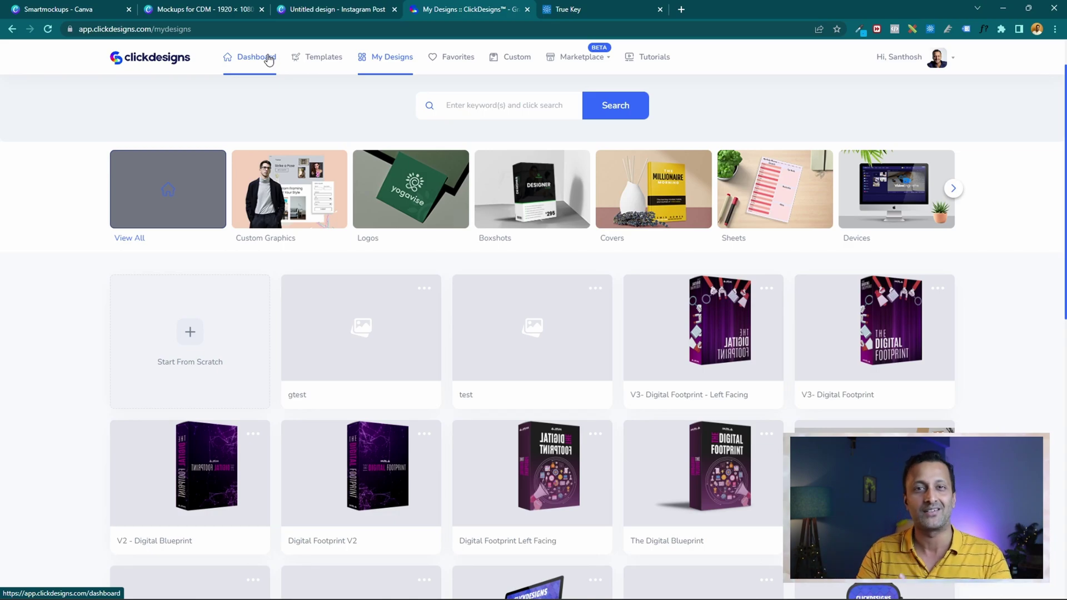
Open the ClickDesigns templates and browse the Custom Graphics and Logos categories.
click(325, 58)
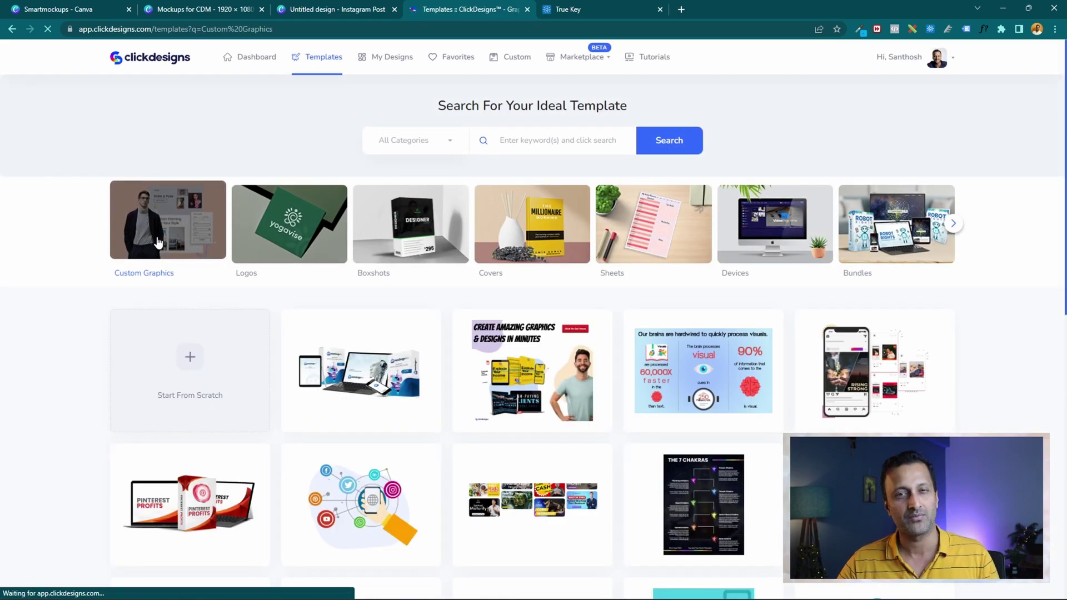
scroll(655, 364, down, 1)
scroll(655, 364, down, 1)
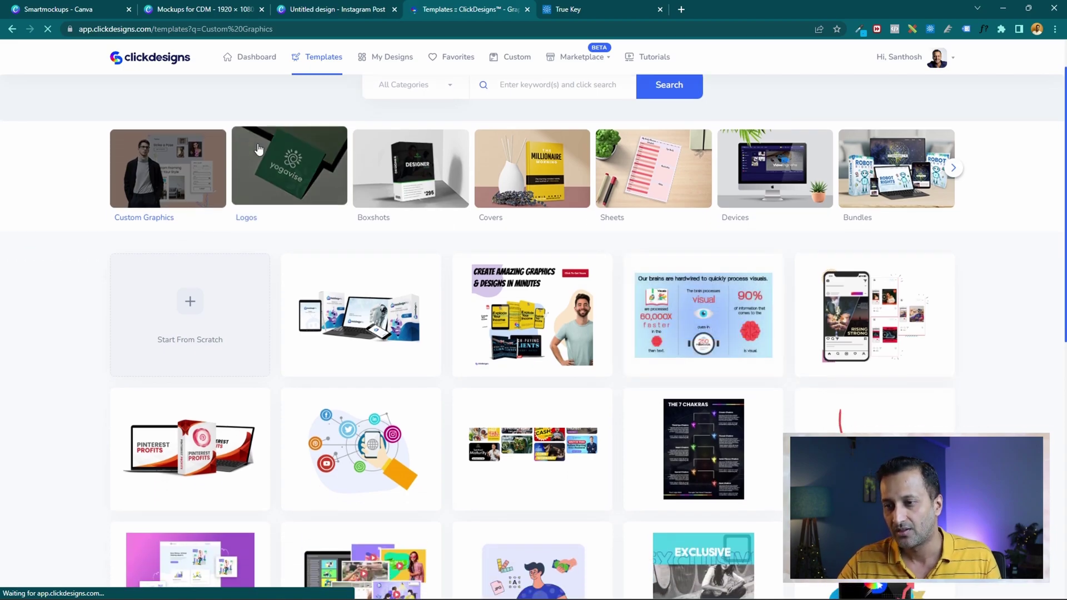
click(315, 161)
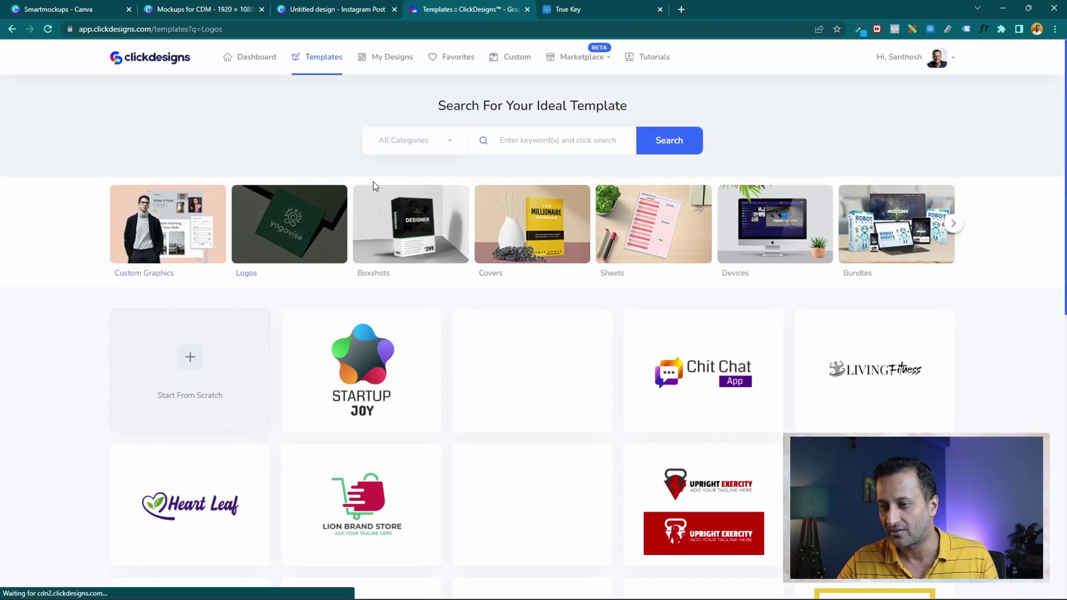
scroll(1048, 179, down, 1)
scroll(1048, 179, up, 1)
mouse_move(346, 360)
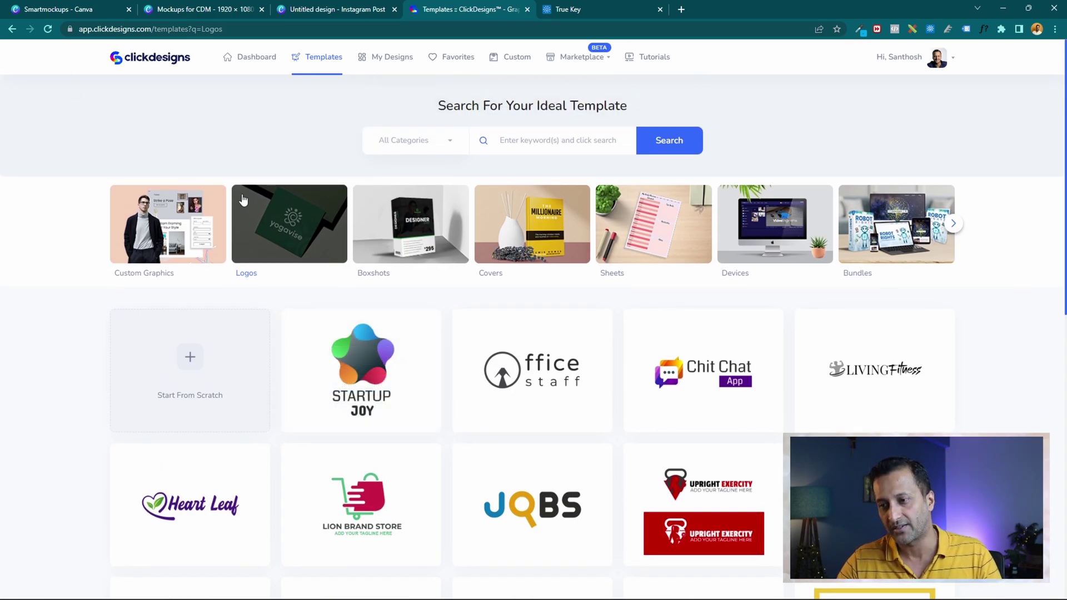
Browse the Boxshots templates through to the end of the loaded list and return to the category choices.
click(400, 237)
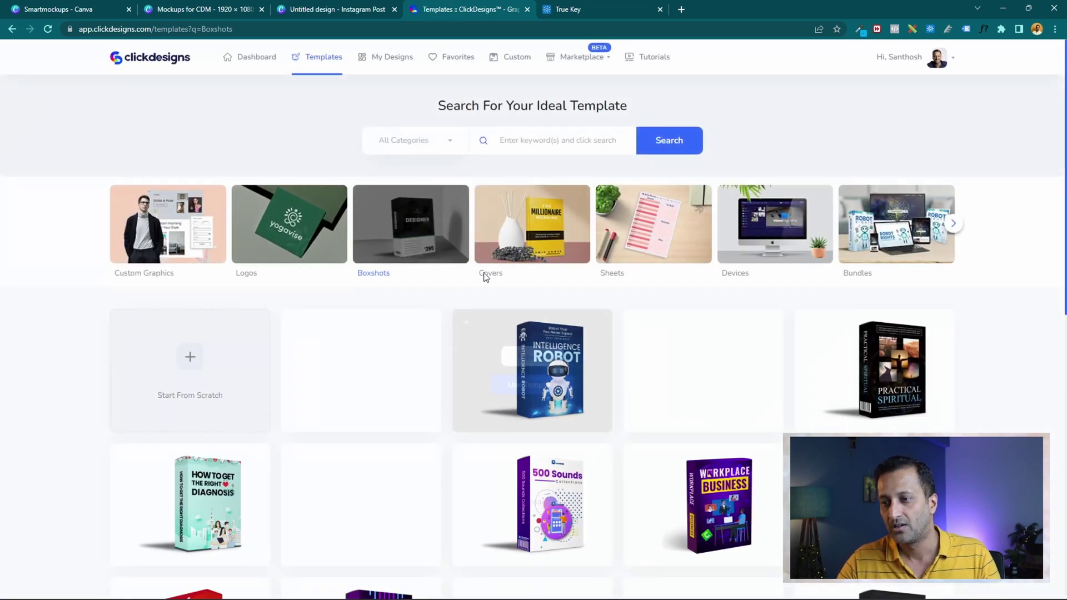
scroll(947, 384, down, 3)
scroll(2, 336, down, 3)
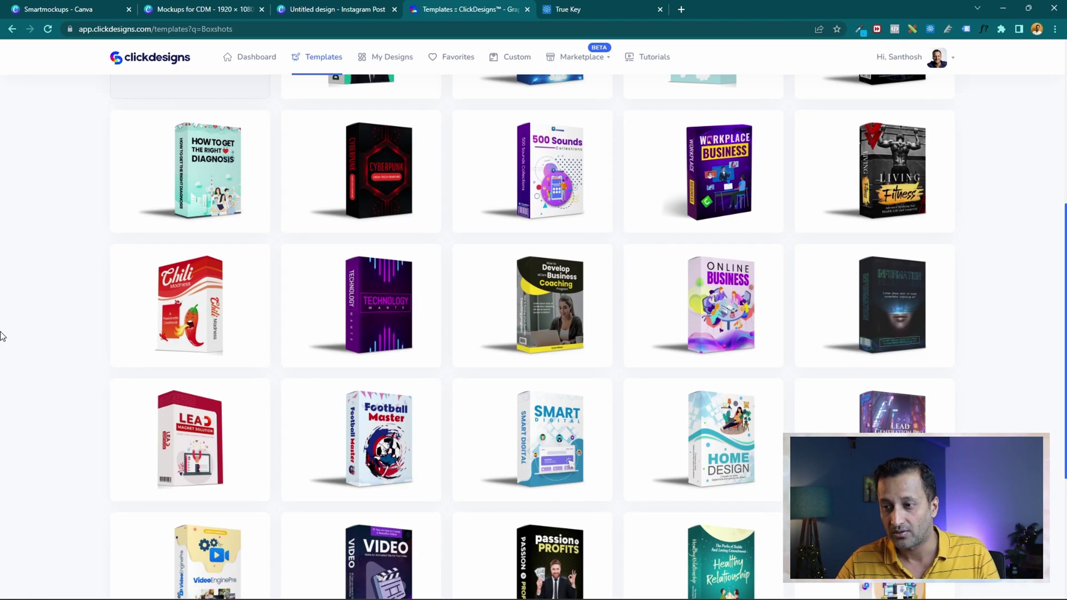
scroll(2, 336, down, 5)
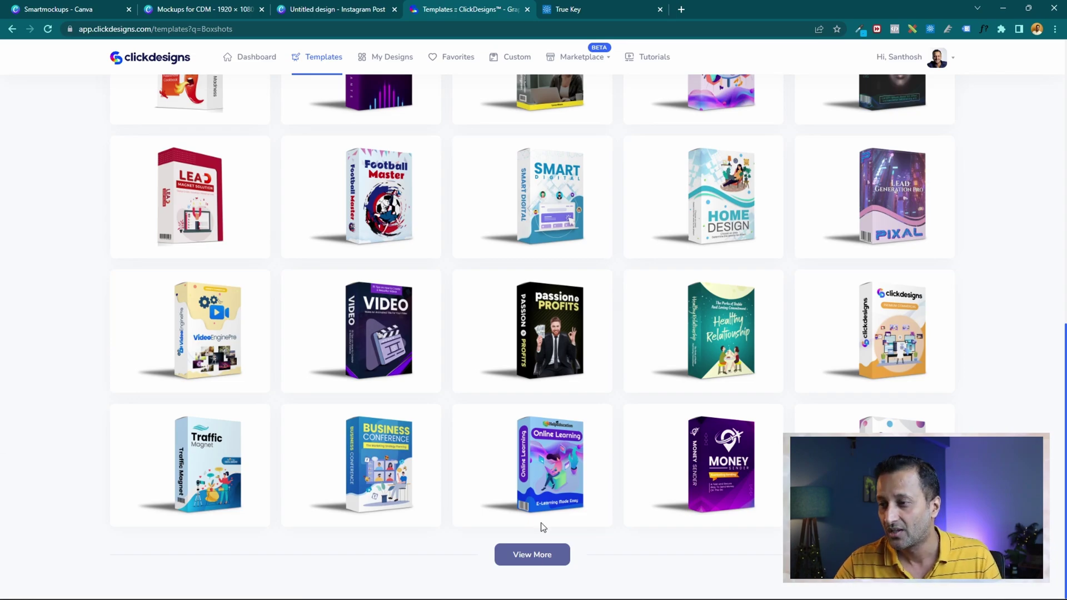
scroll(492, 478, up, 10)
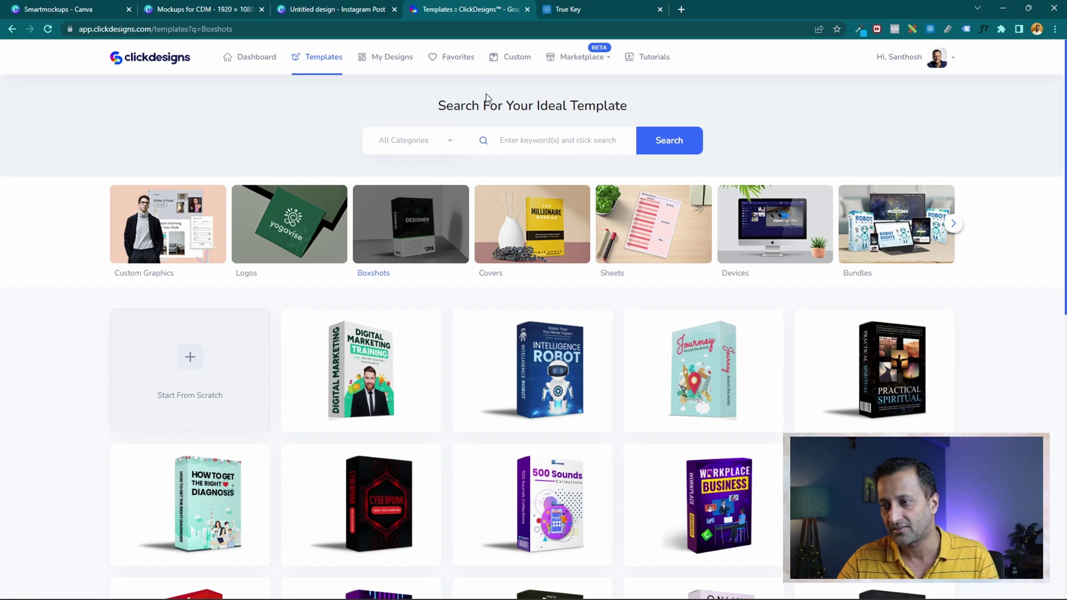
Browse the book templates in the Covers category and return to the start of the page.
click(529, 225)
scroll(967, 258, down, 4)
scroll(971, 257, down, 6)
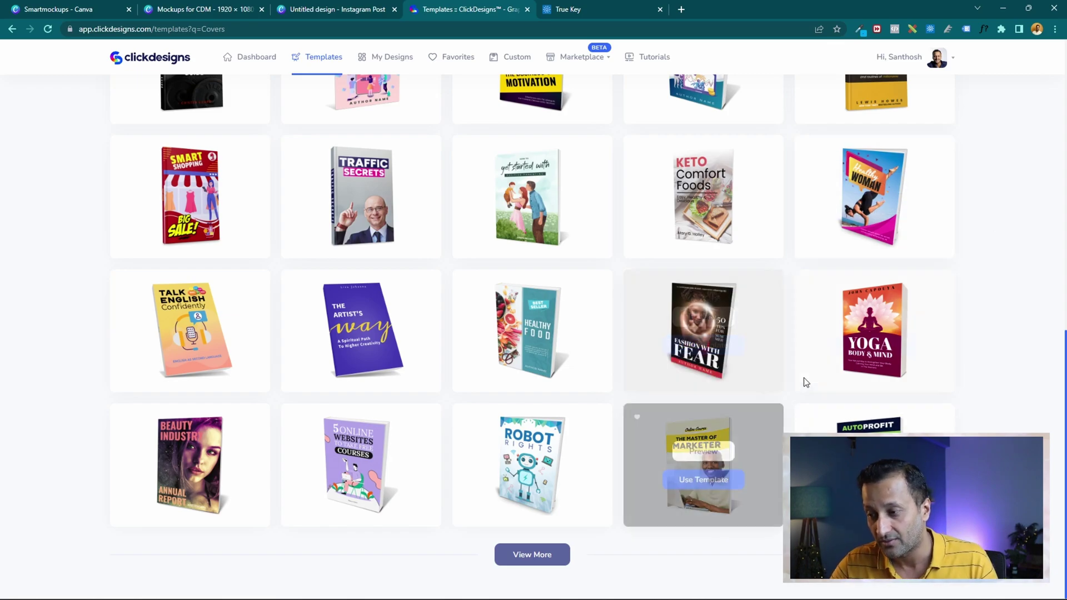
scroll(1008, 380, up, 2)
scroll(1007, 381, up, 8)
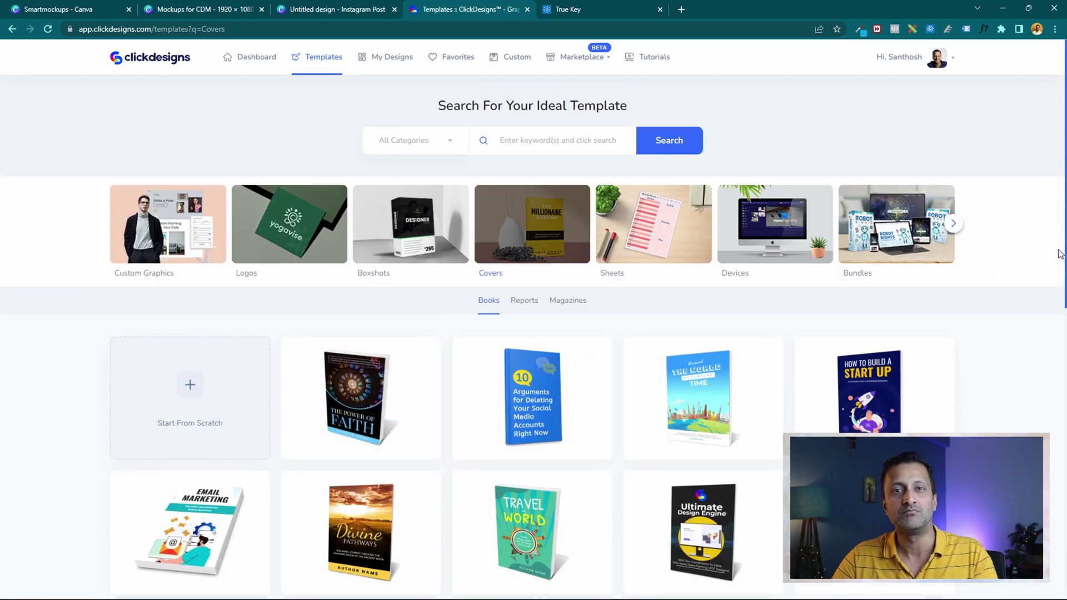
Start a new design from scratch named "test" with Covers as the design type.
click(191, 391)
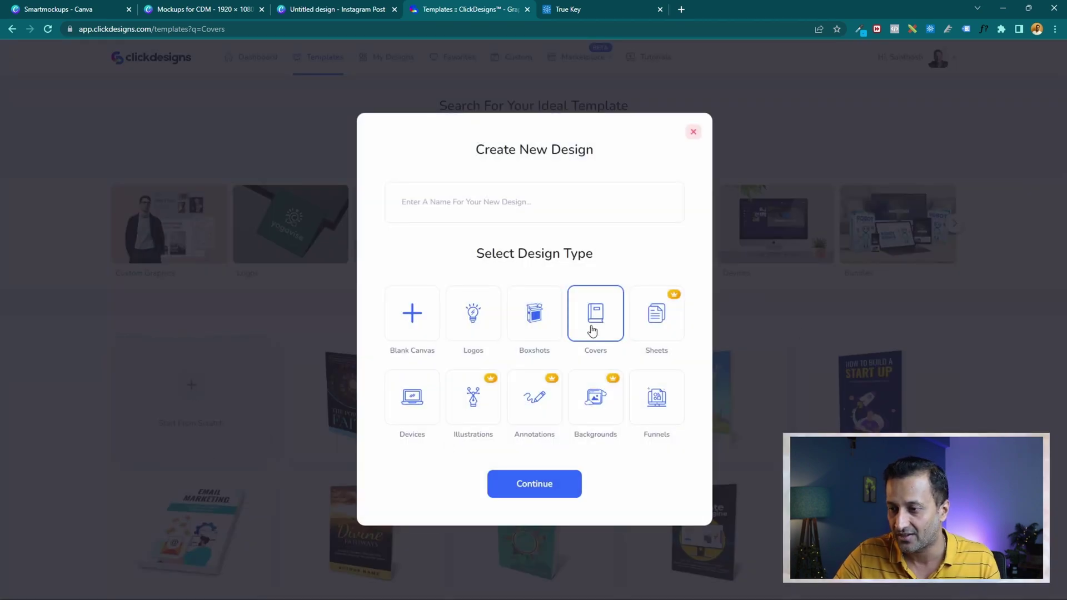
click(494, 215)
text(test)
click(534, 484)
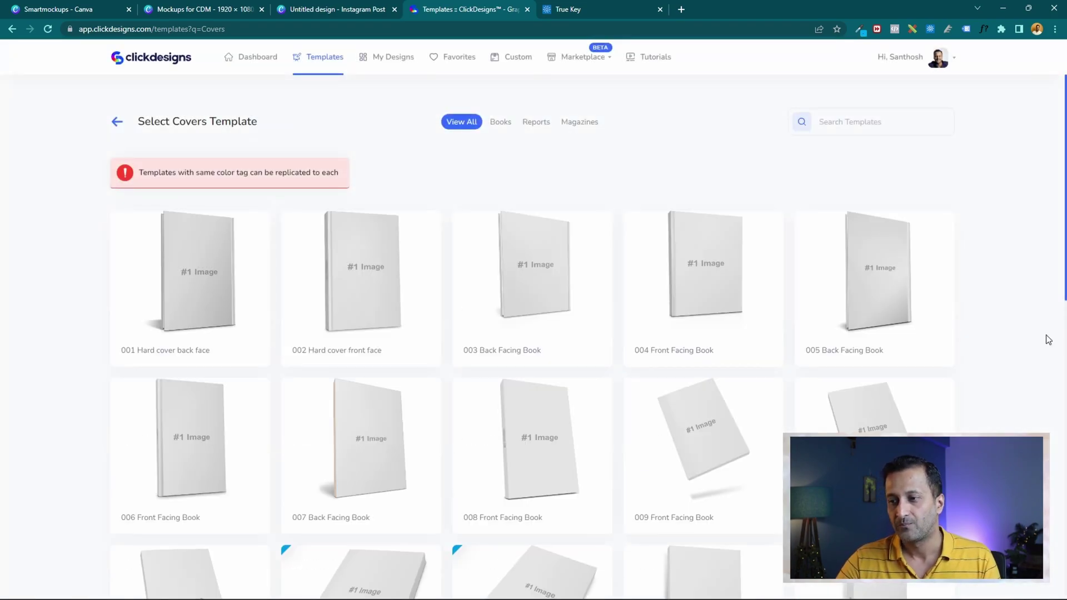
Examine the blank book, report and magazine cover templates, load more of them, and close the new design setup.
scroll(84, 321, down, 3)
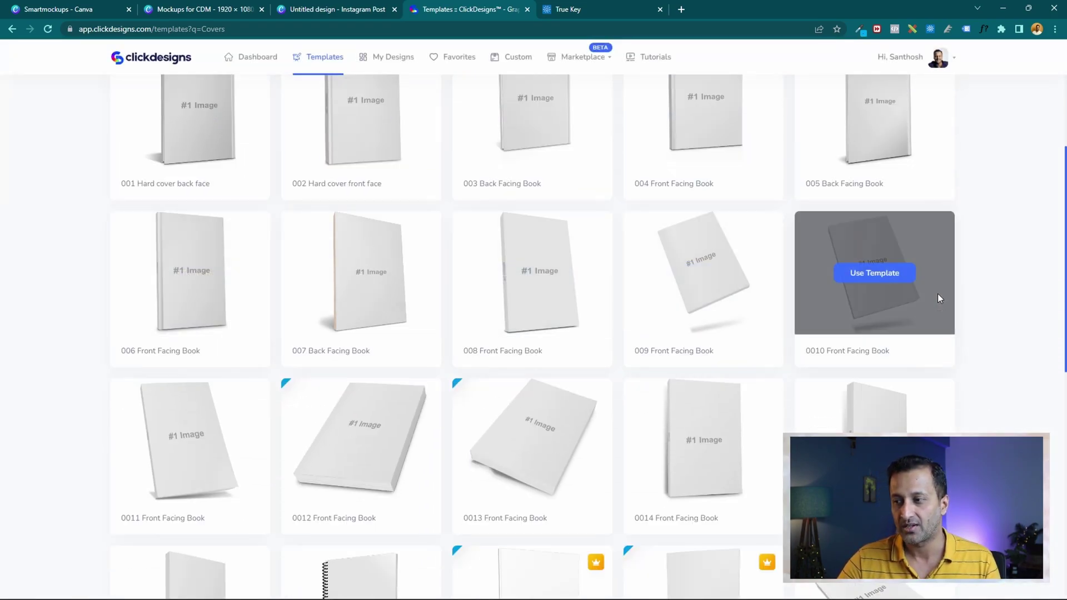
scroll(938, 289, down, 3)
scroll(101, 319, down, 5)
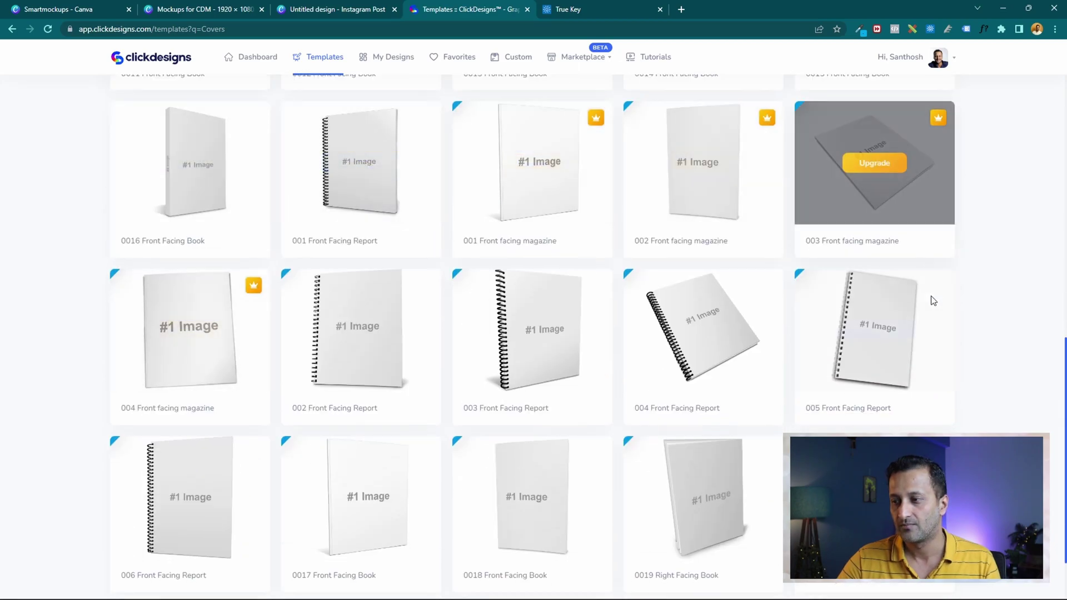
scroll(114, 374, down, 2)
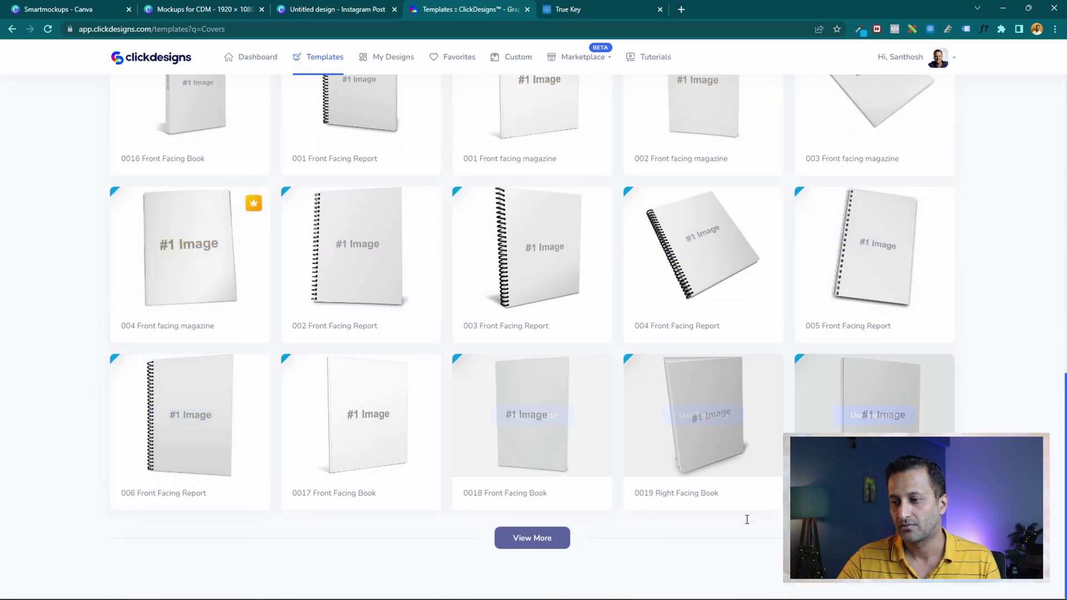
click(527, 539)
scroll(907, 380, down, 5)
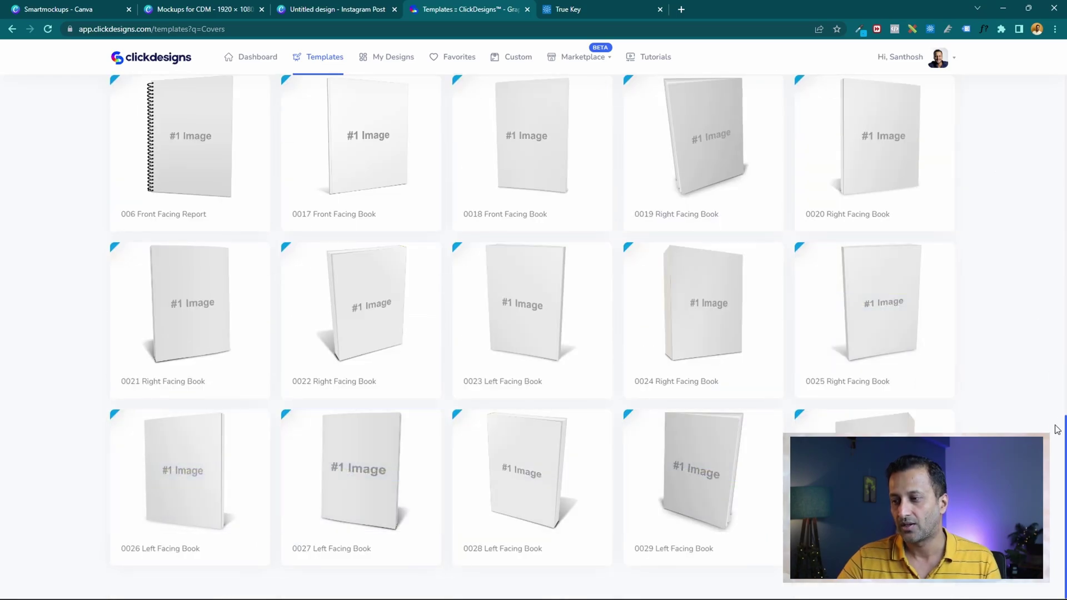
scroll(1056, 357, up, 10)
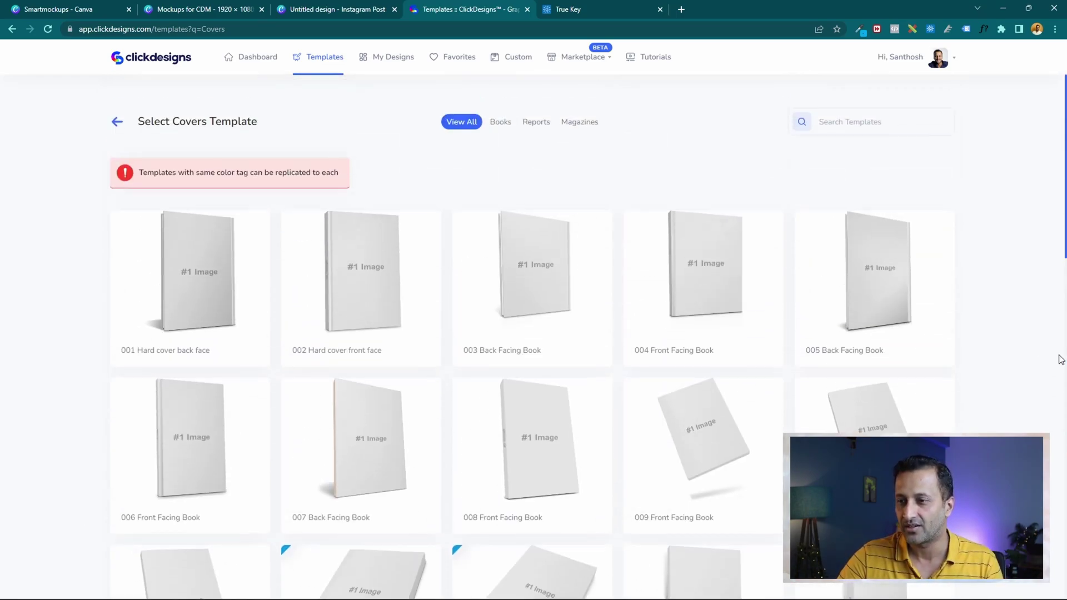
click(117, 122)
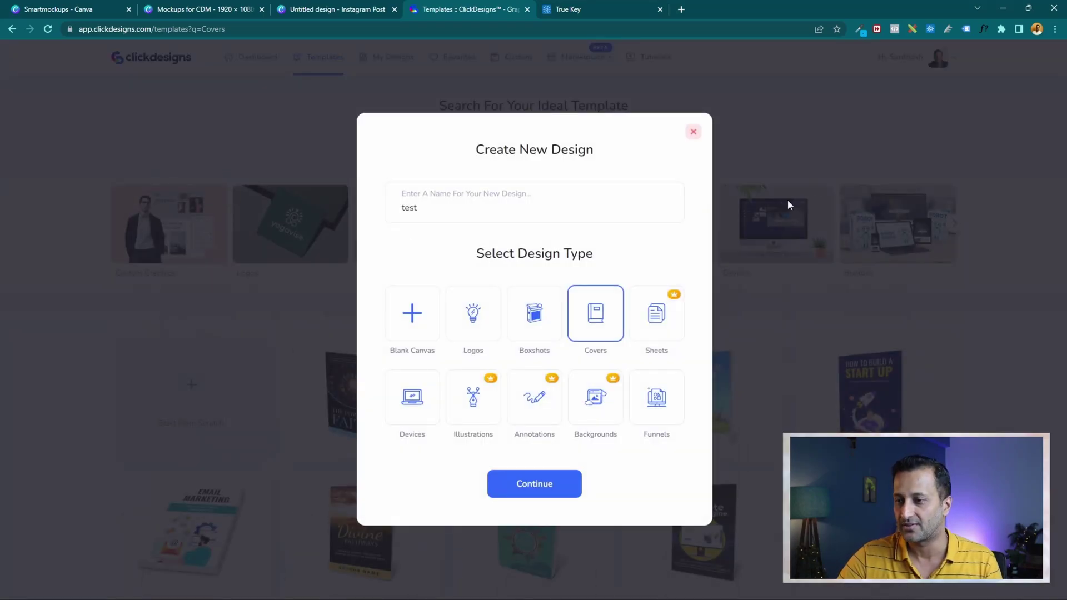
click(693, 132)
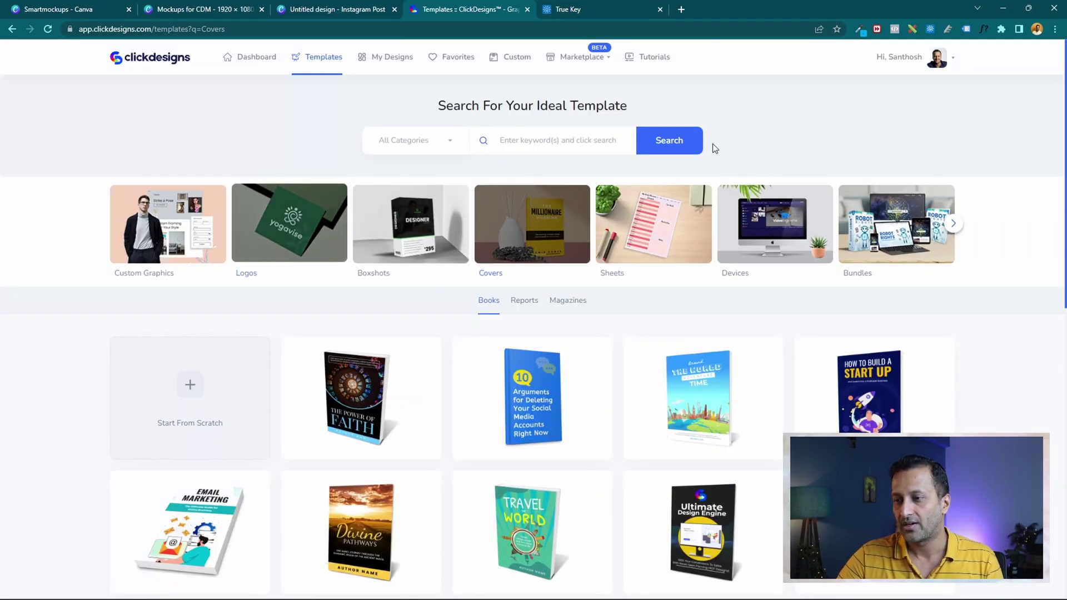
View the templates in the Sheets category.
click(663, 224)
scroll(523, 301, down, 1)
scroll(862, 289, up, 3)
Open the Devices category and browse its monitor templates through to the end of the loaded list.
click(770, 225)
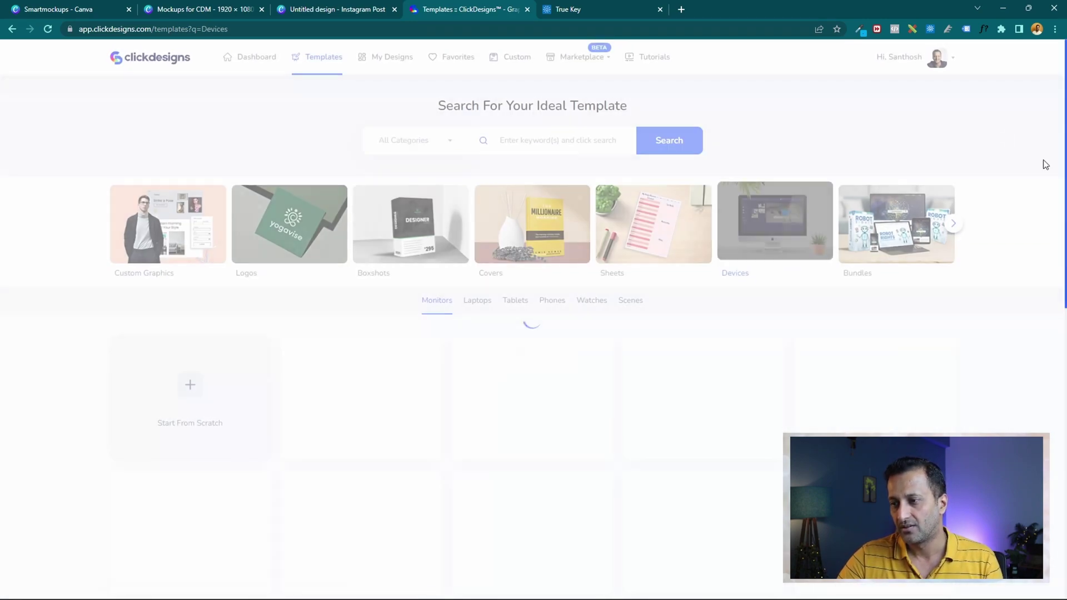
scroll(398, 305, down, 3)
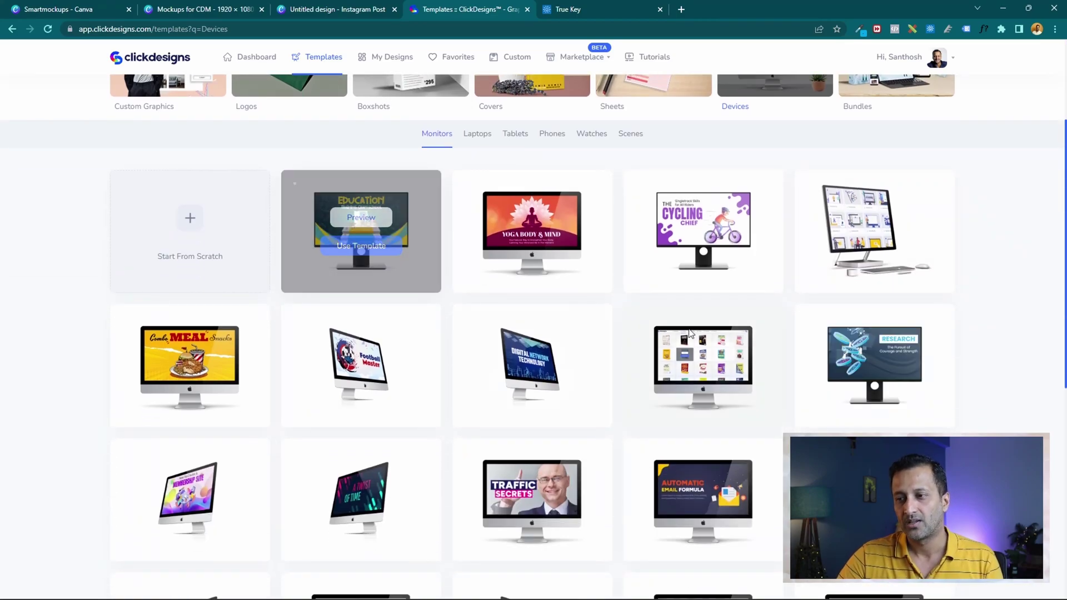
scroll(979, 216, down, 3)
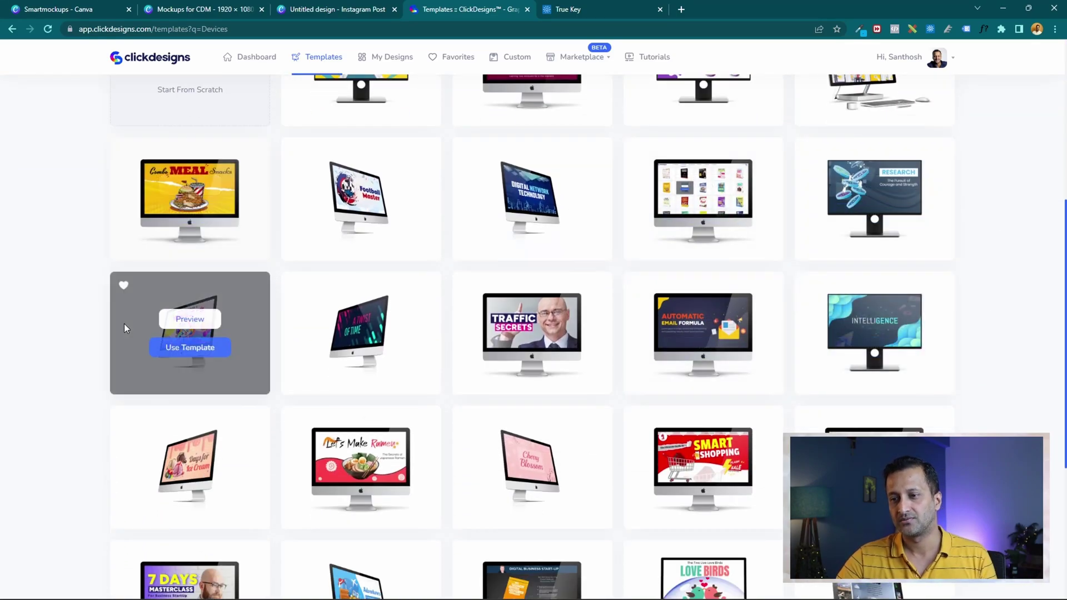
scroll(156, 370, down, 5)
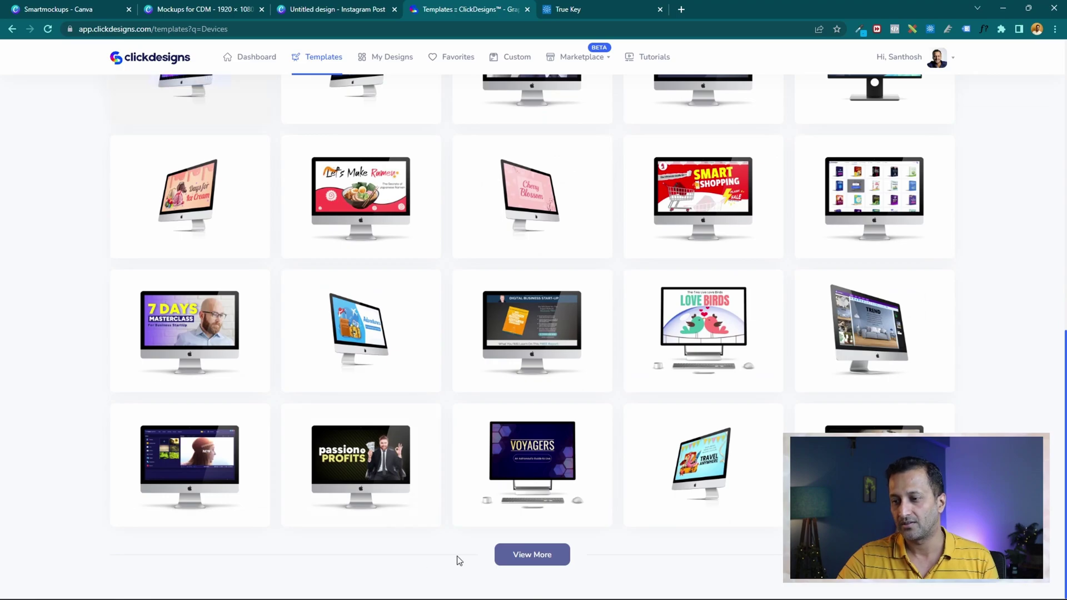
scroll(968, 253, up, 10)
scroll(969, 253, up, 2)
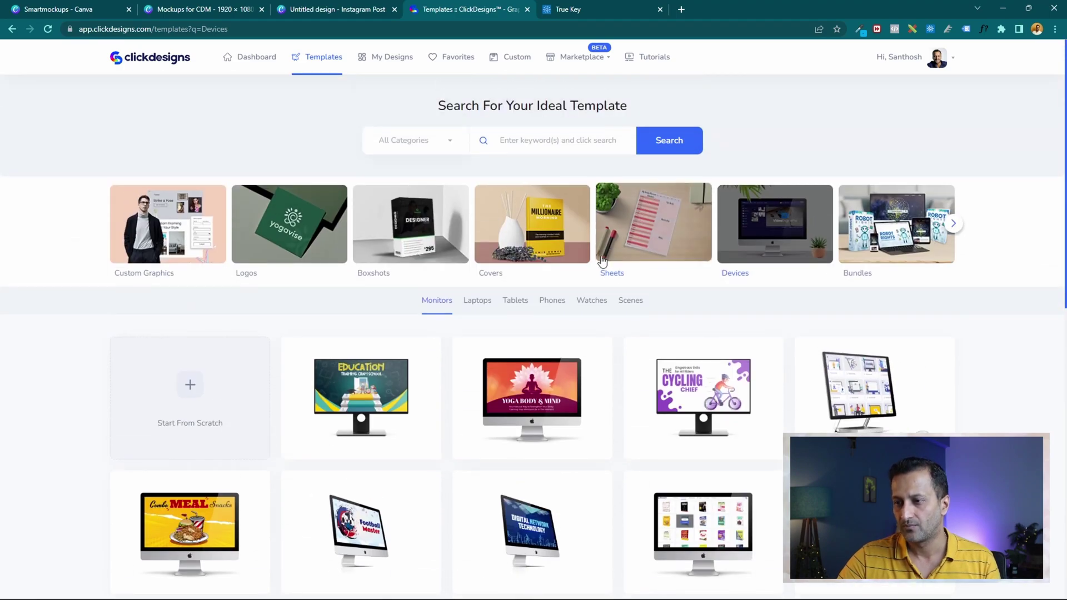
View the laptop, tablet and phone templates within the Devices category.
click(479, 302)
scroll(643, 283, down, 5)
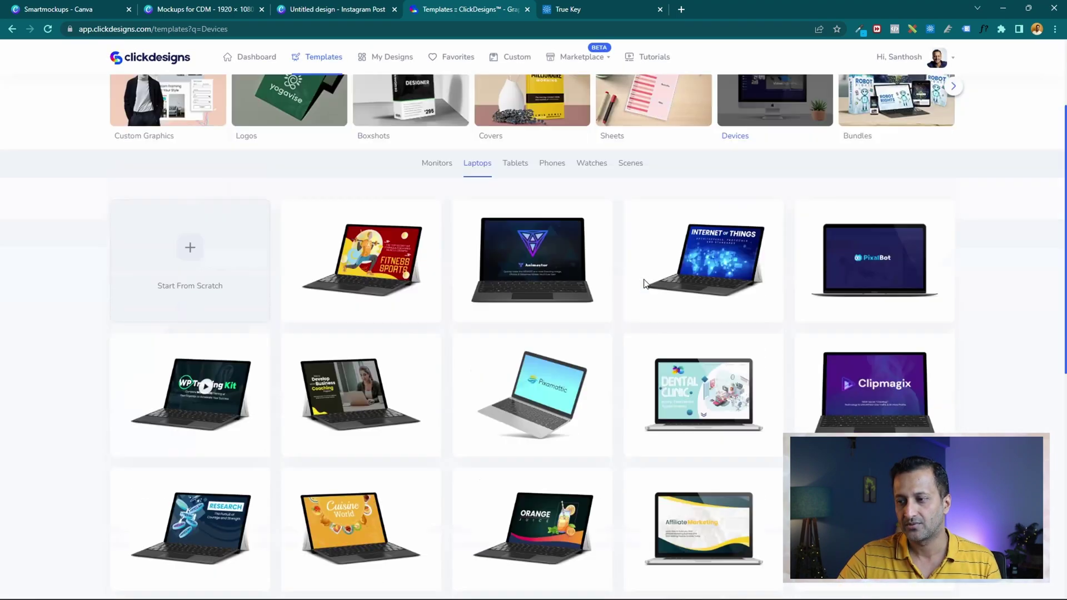
scroll(643, 279, up, 5)
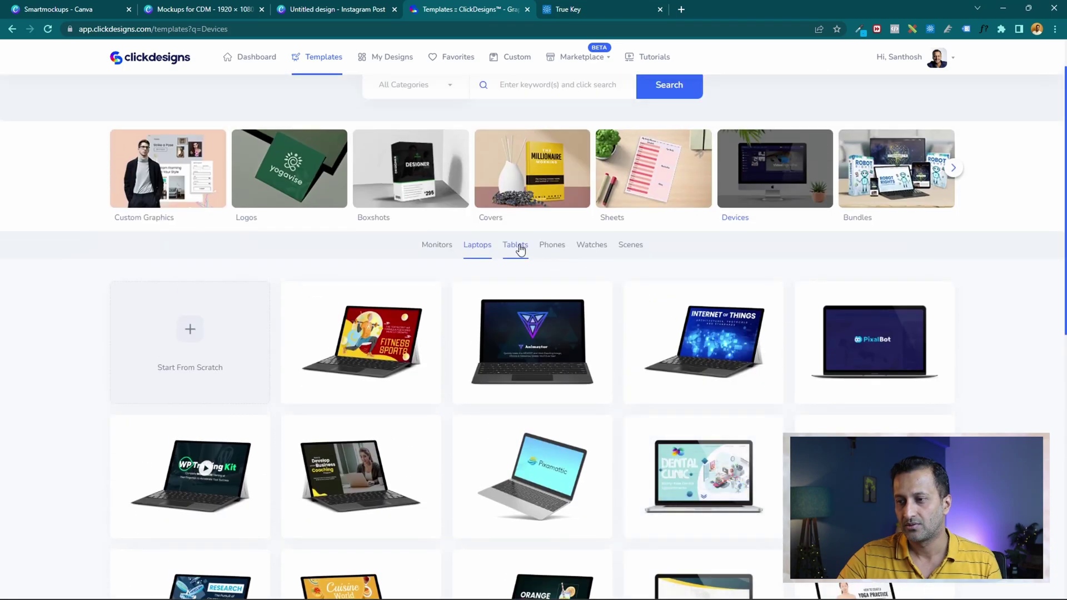
click(516, 249)
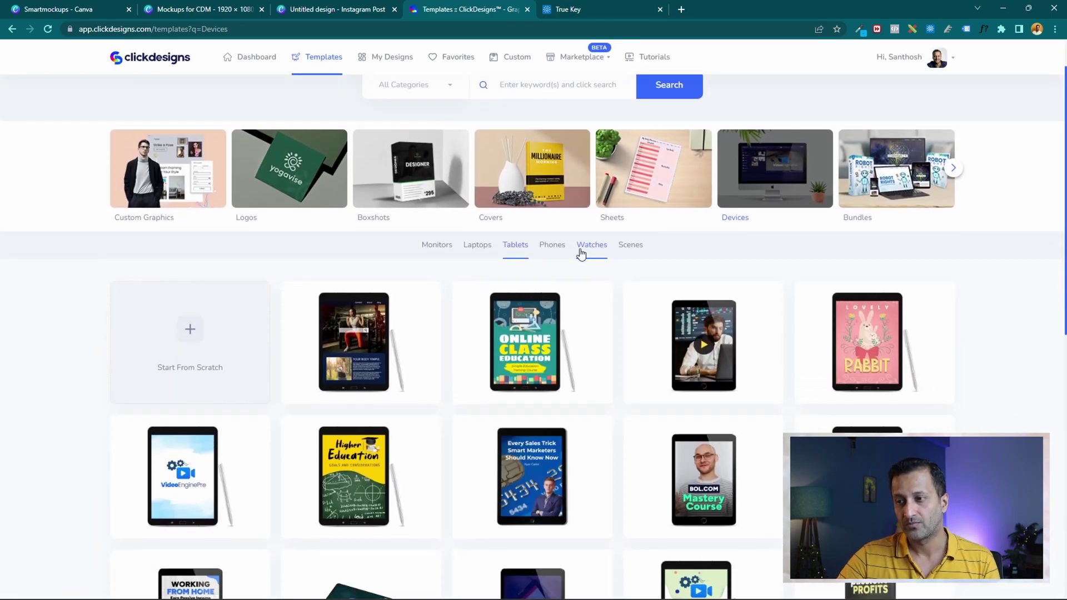
click(560, 247)
scroll(562, 245, down, 4)
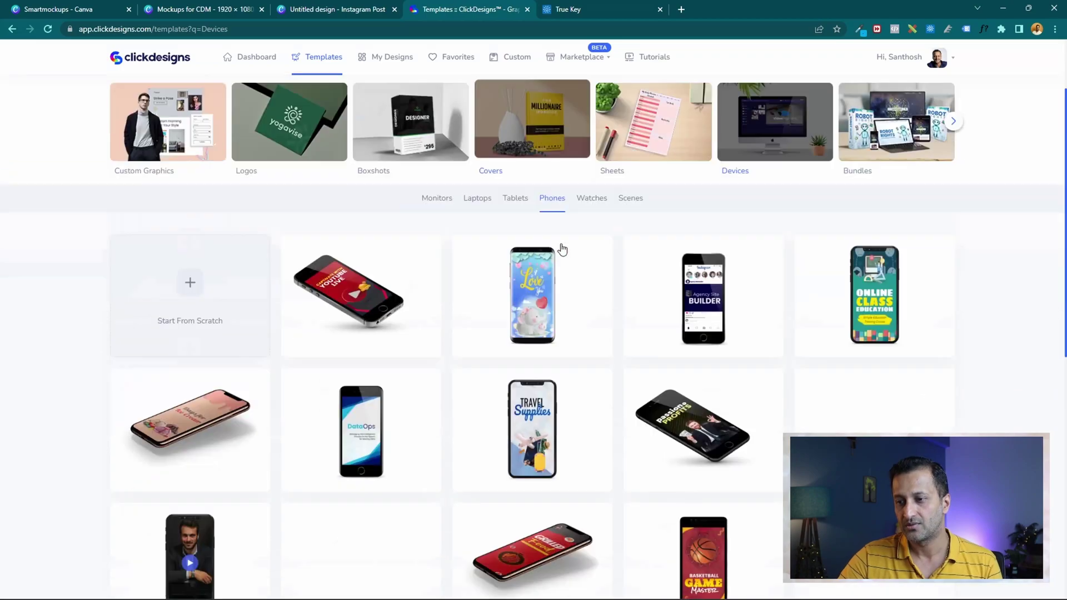
scroll(601, 167, up, 2)
View the Watches and Scenes templates of the Devices category.
click(587, 201)
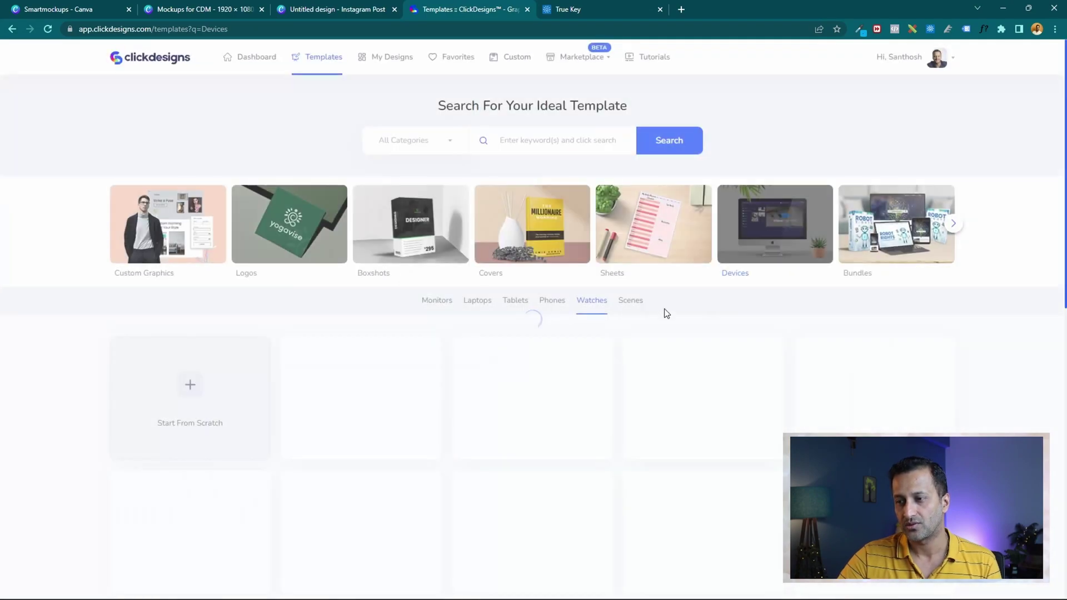
scroll(757, 288, down, 3)
click(639, 140)
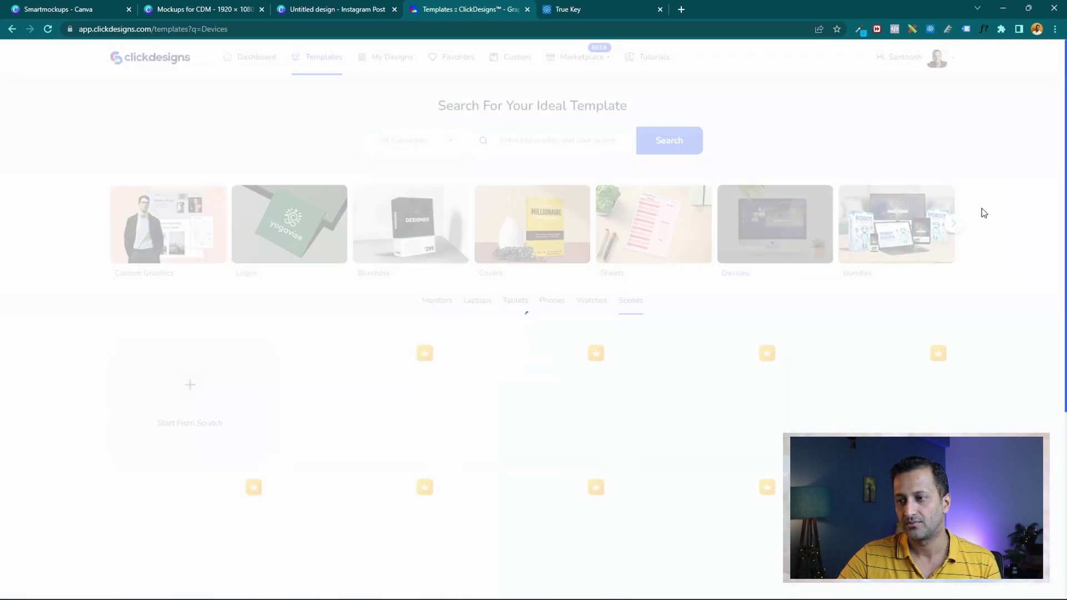
scroll(615, 269, down, 4)
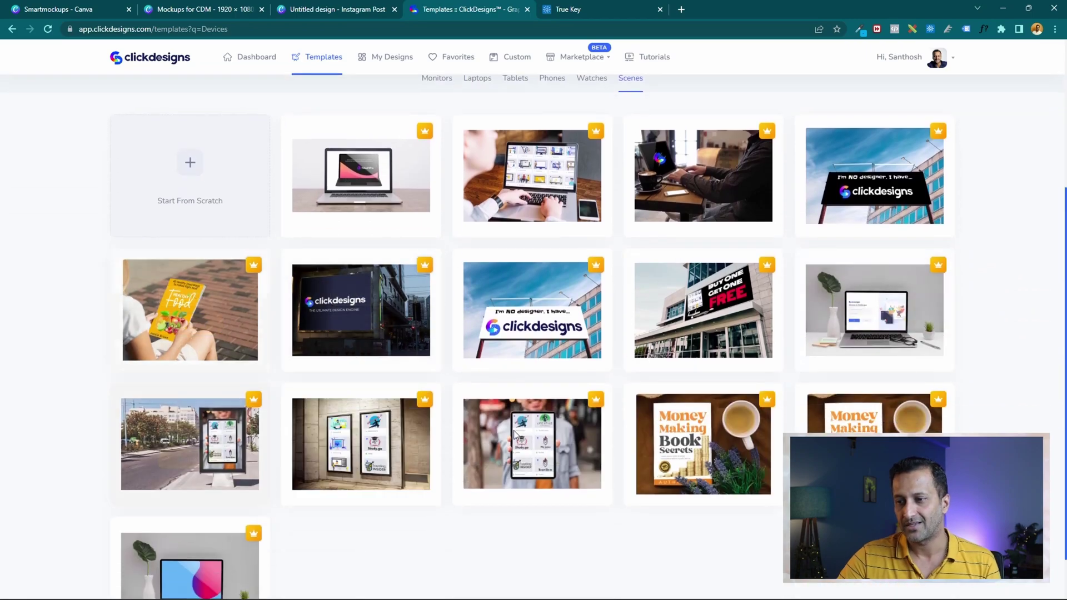
scroll(595, 286, up, 1)
scroll(595, 286, up, 4)
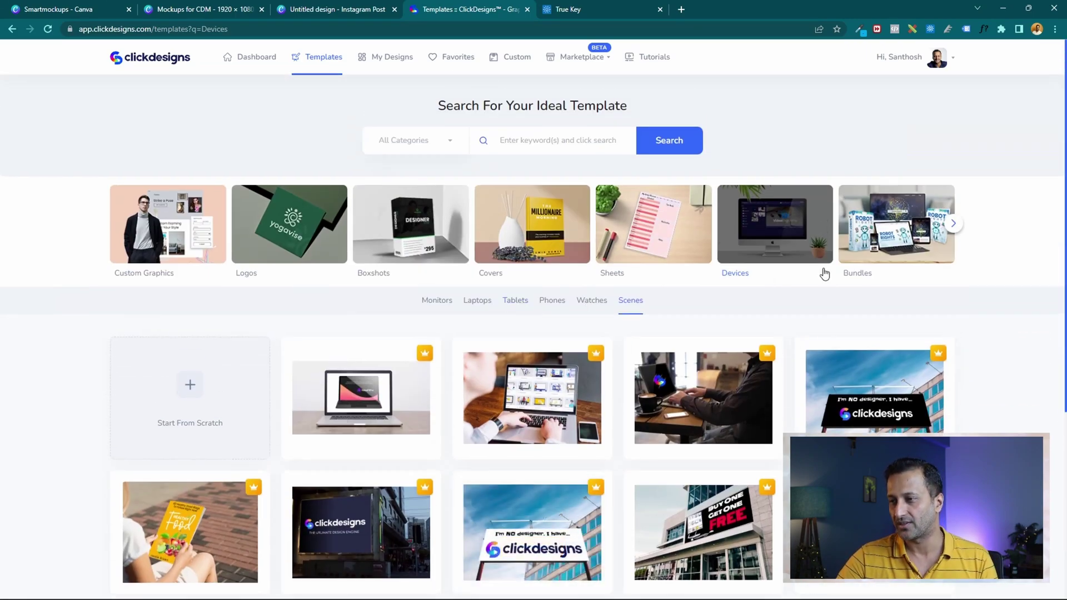
Open the Bundles category and browse its group shot templates.
click(883, 227)
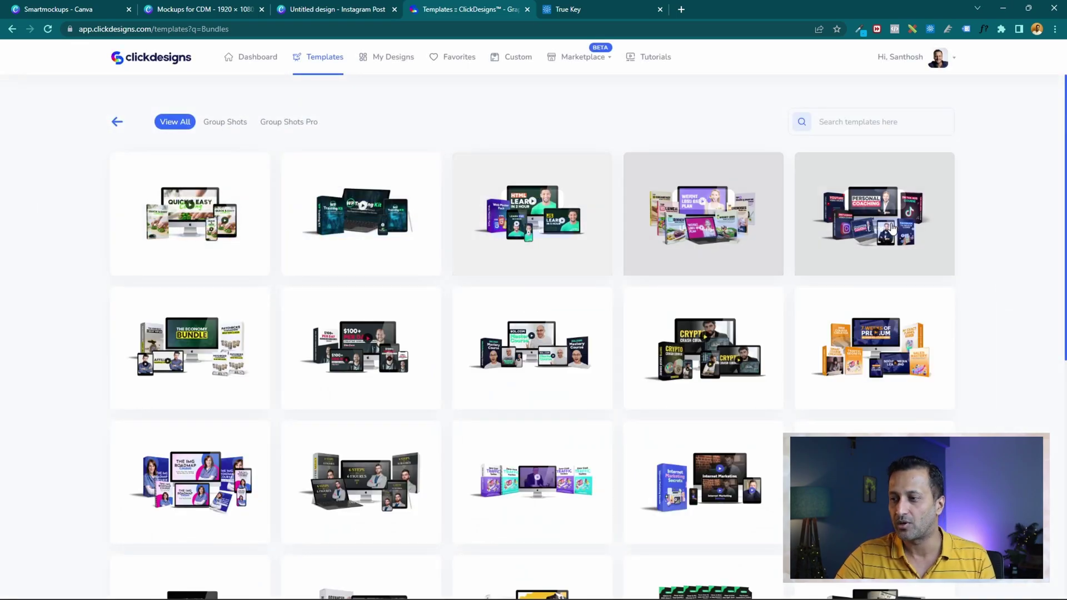
scroll(918, 228, down, 3)
scroll(1022, 253, down, 5)
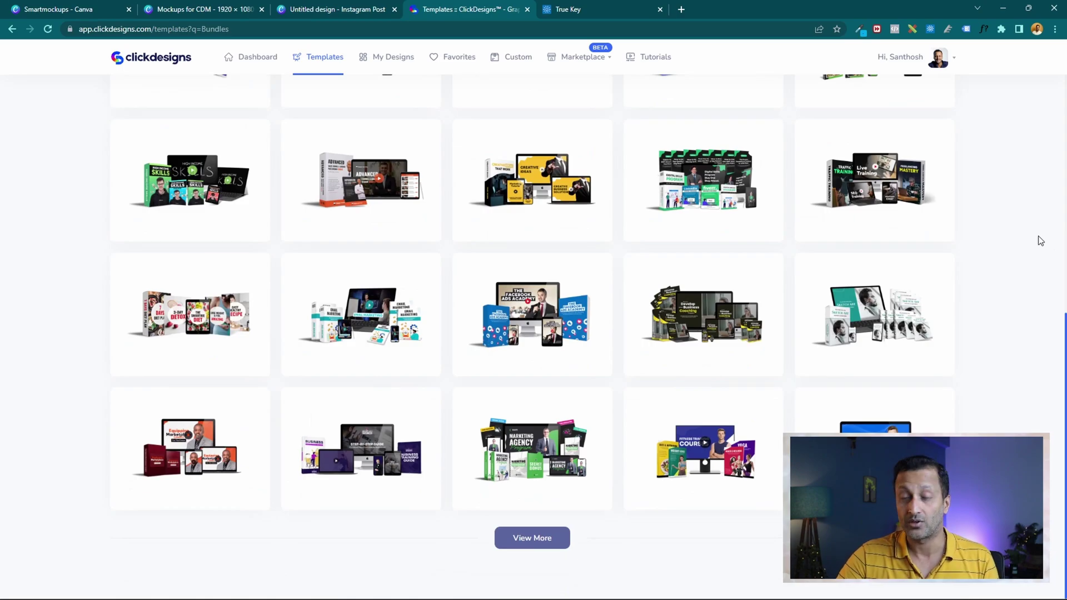
scroll(1041, 240, up, 8)
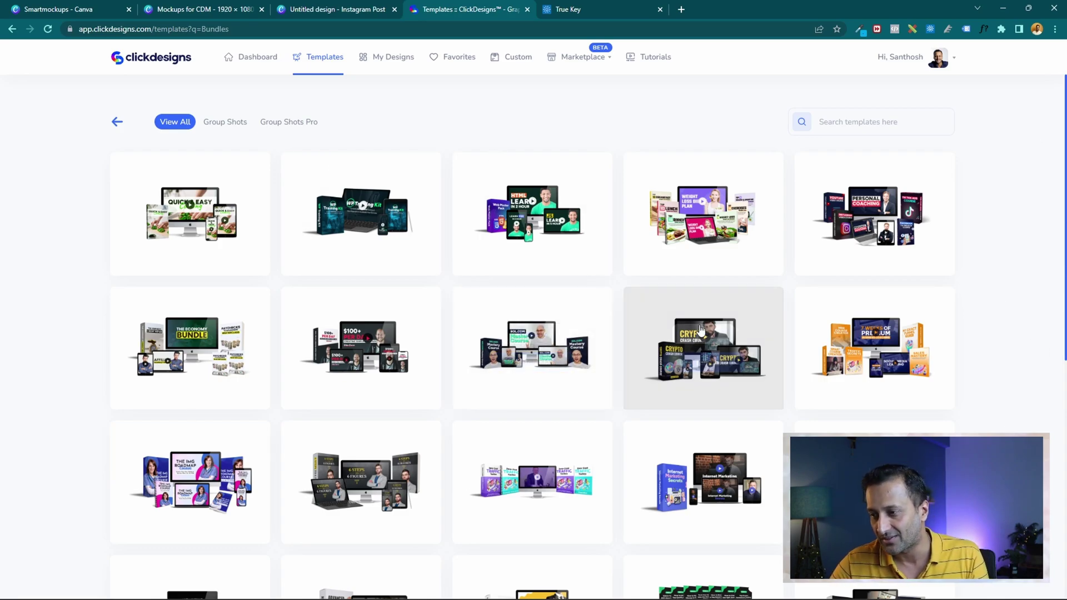
View the untitled Instagram Post design in Canva and return to ClickDesigns to look over the Bundles templates again.
scroll(309, 360, down, 2)
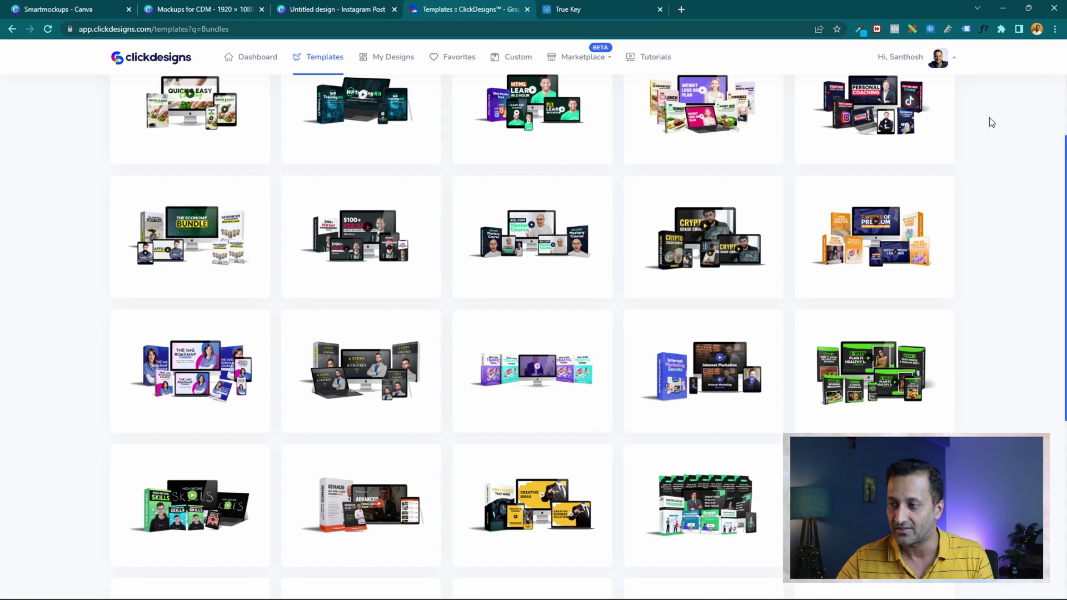
click(327, 7)
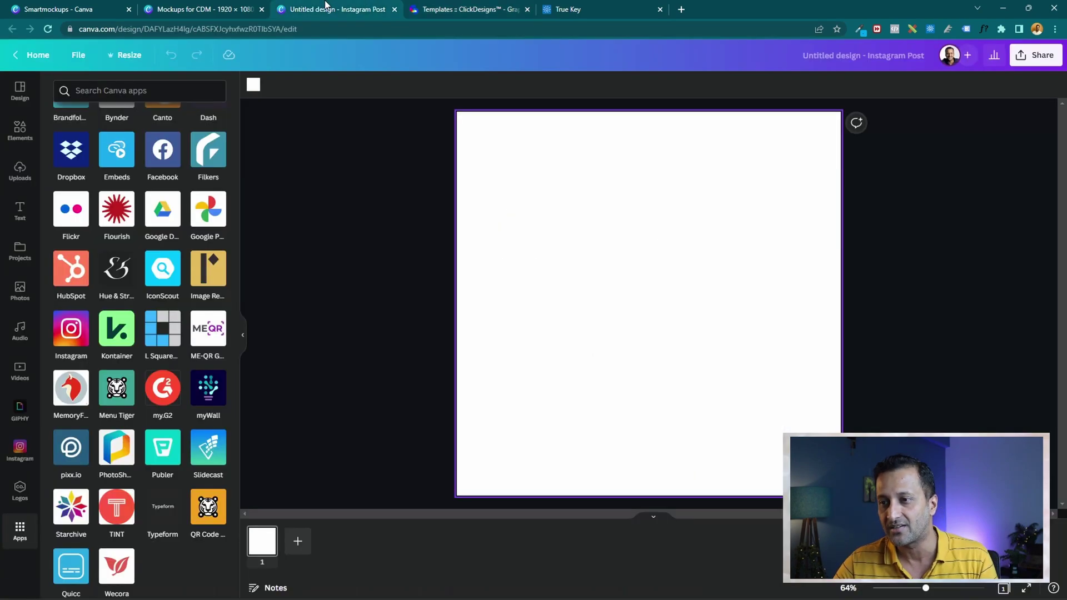
click(470, 8)
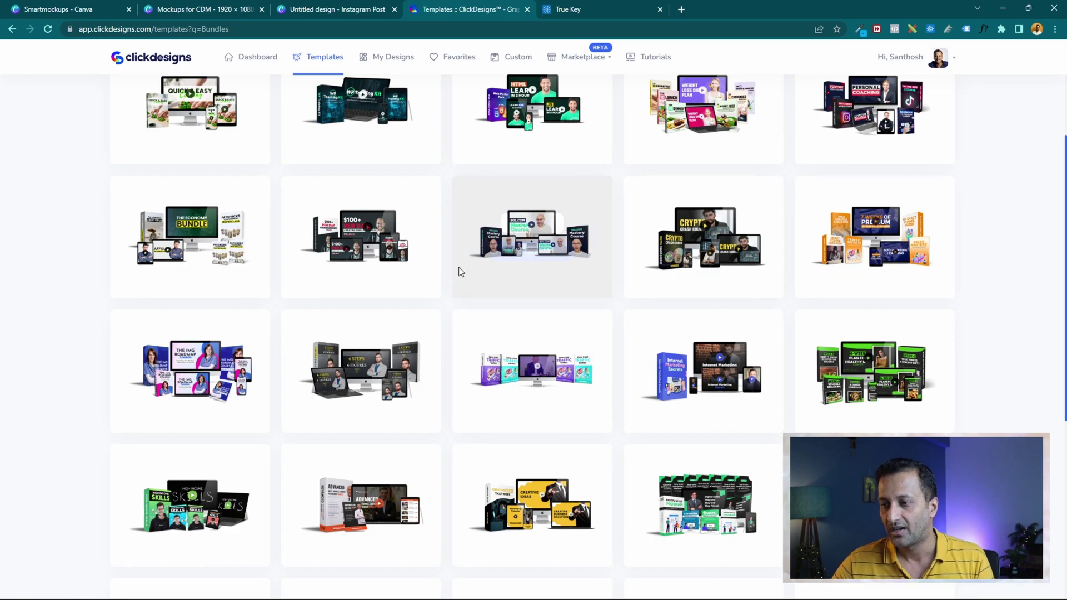
mouse_move(379, 385)
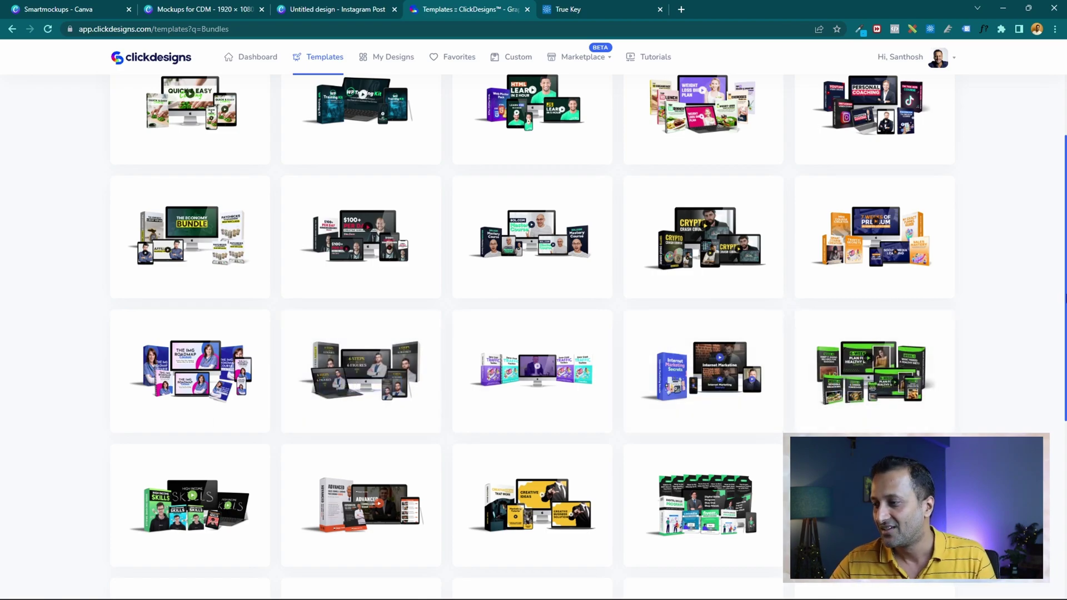
scroll(1032, 299, up, 2)
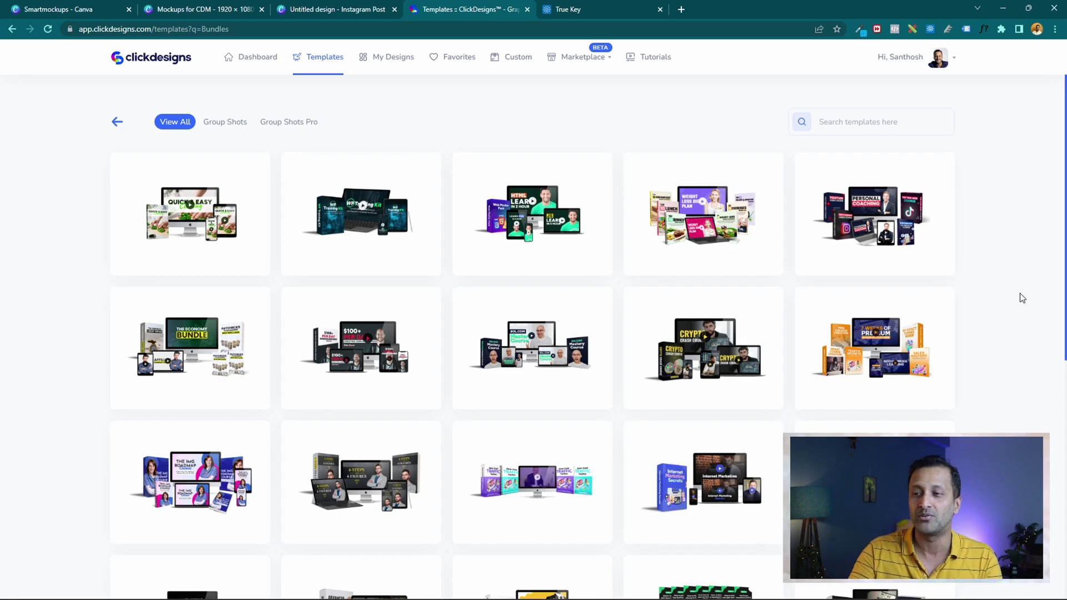
mouse_move(258, 469)
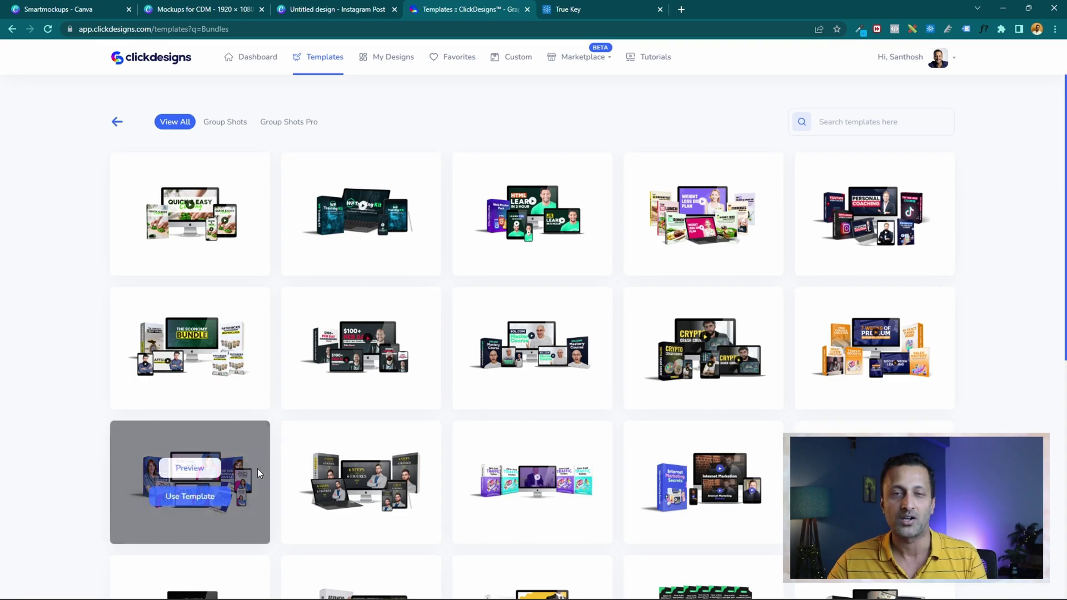